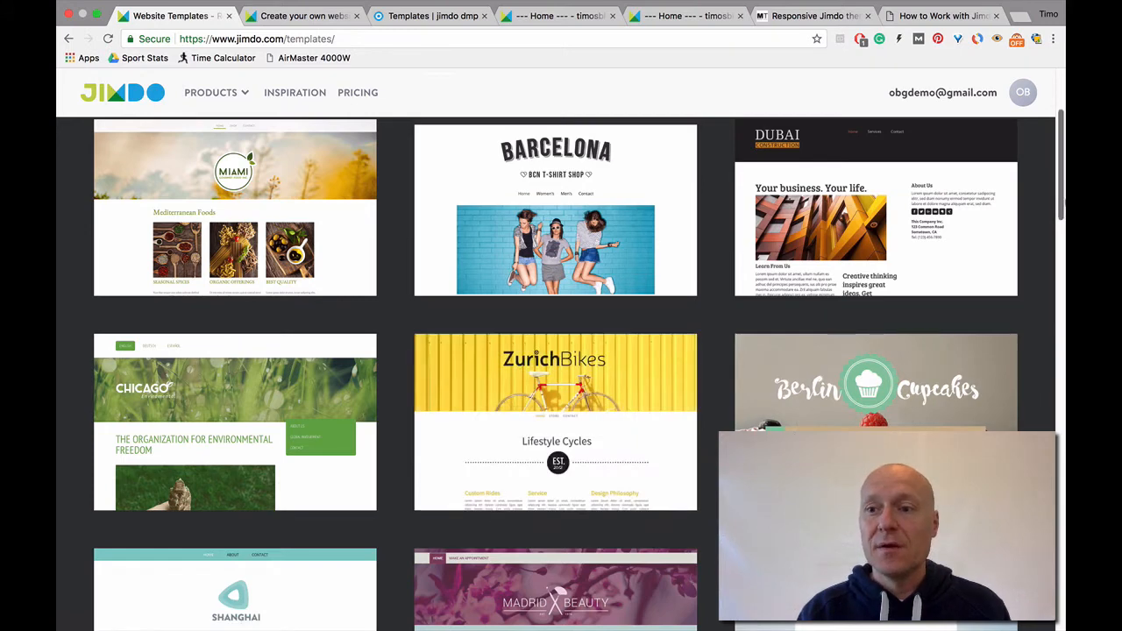
Look through the website template gallery, from the featured designs down to the blank template.
scroll(556, 351, "up", 5)
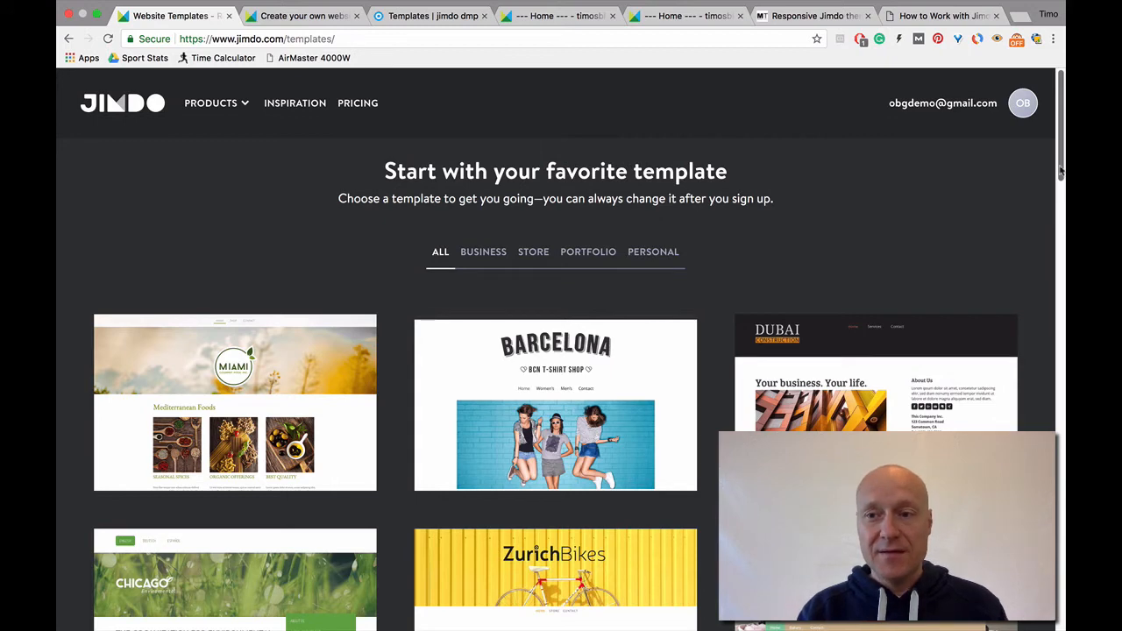
scroll(1061, 188, "down", 2)
mouse_move(1060, 188)
left_mouse_down()
mouse_move(1059, 357)
mouse_move(1059, 189)
left_mouse_up()
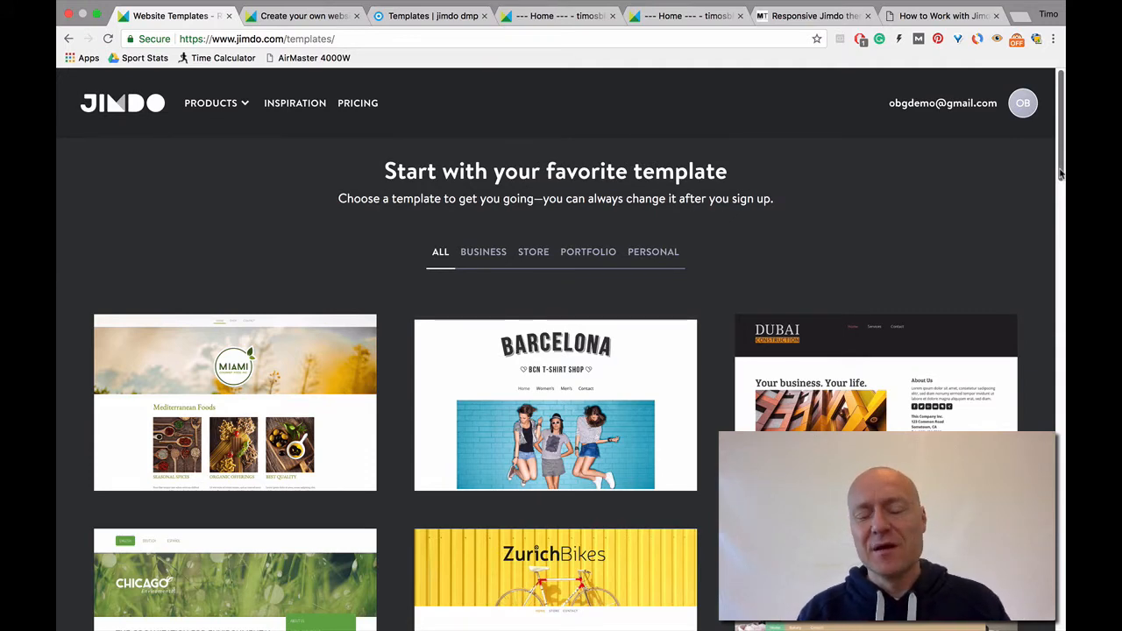
mouse_move(1060, 172)
left_mouse_down()
mouse_move(1062, 334)
mouse_move(1062, 185)
left_mouse_up()
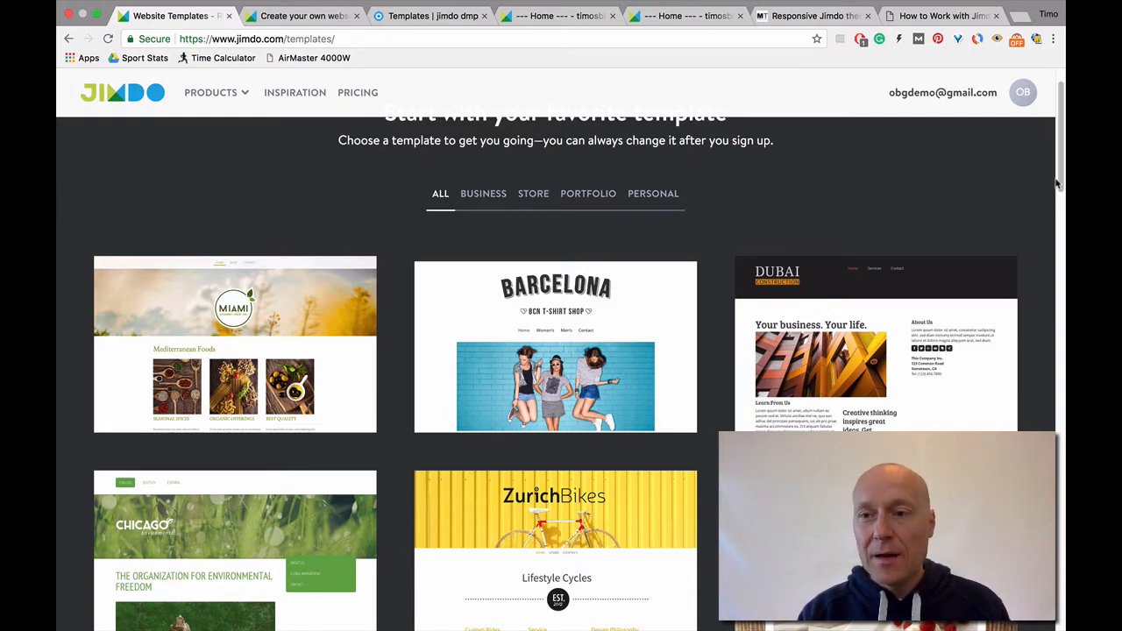
left_click_drag(1062, 175, 1059, 371)
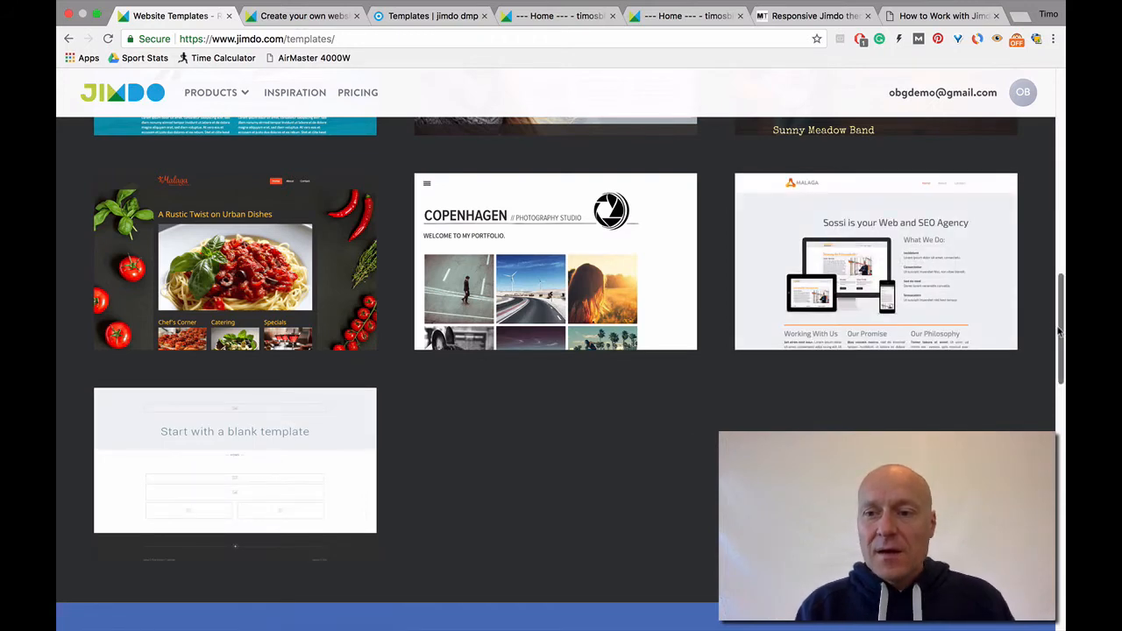
scroll(1058, 332, "up", 10)
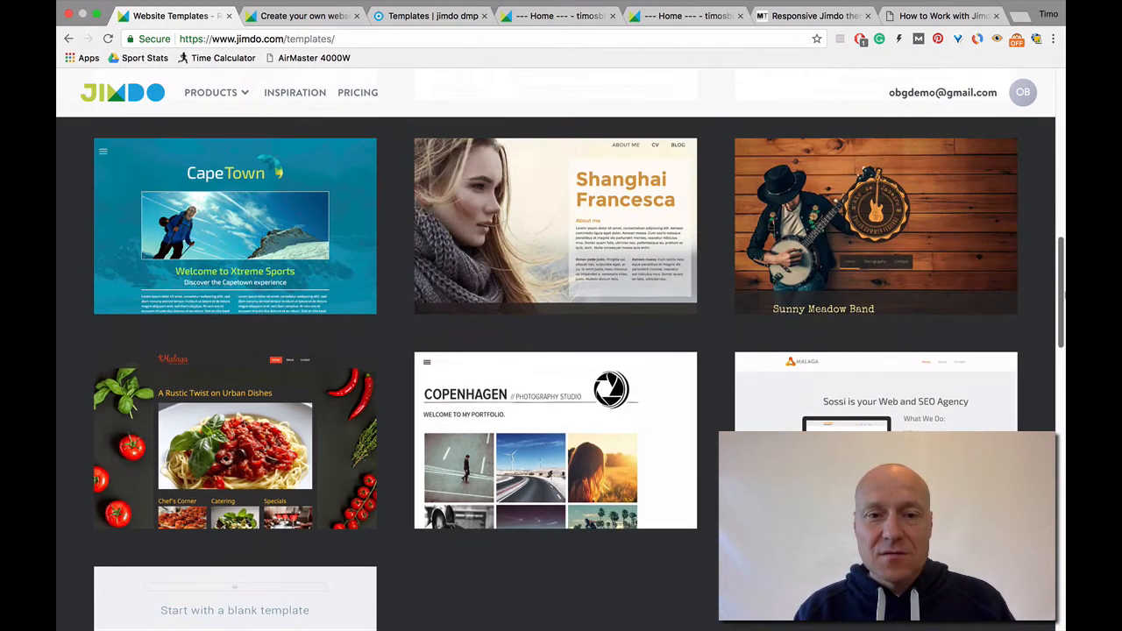
scroll(555, 371, "up", 5)
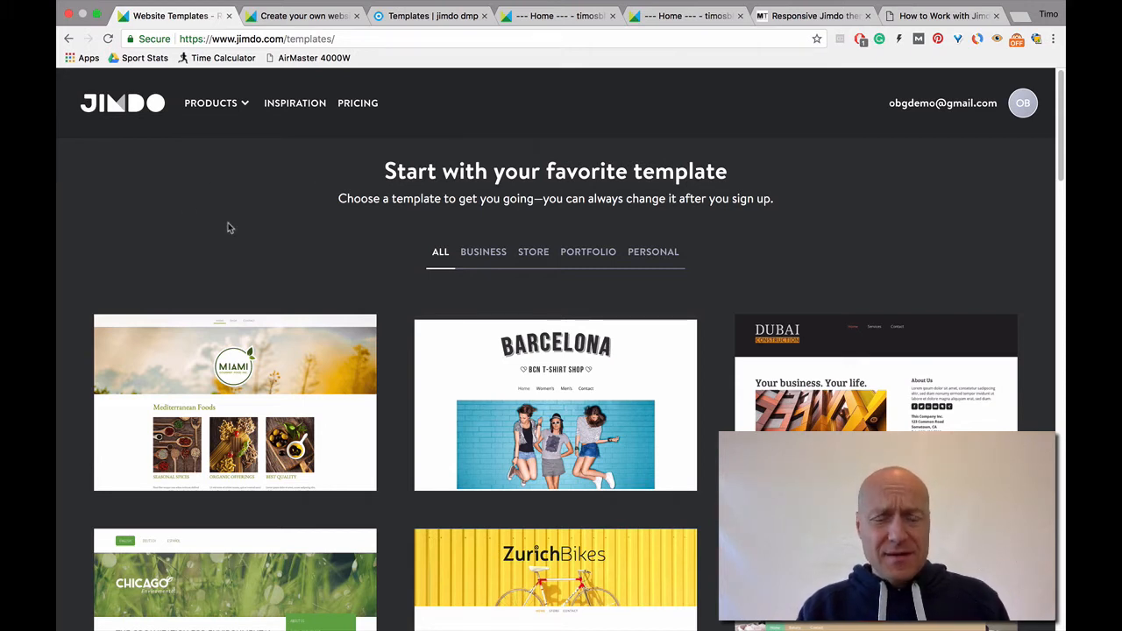
Start creating a new site of the Website type with Jimdo Creator, and skip the industry question.
left_click(286, 28)
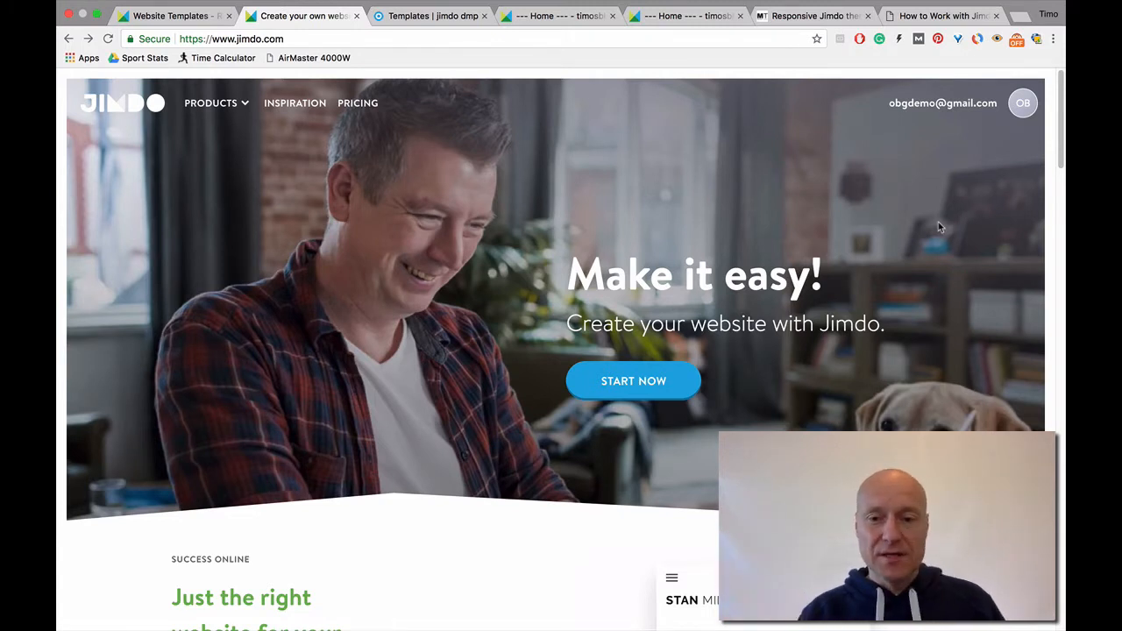
left_click(682, 383)
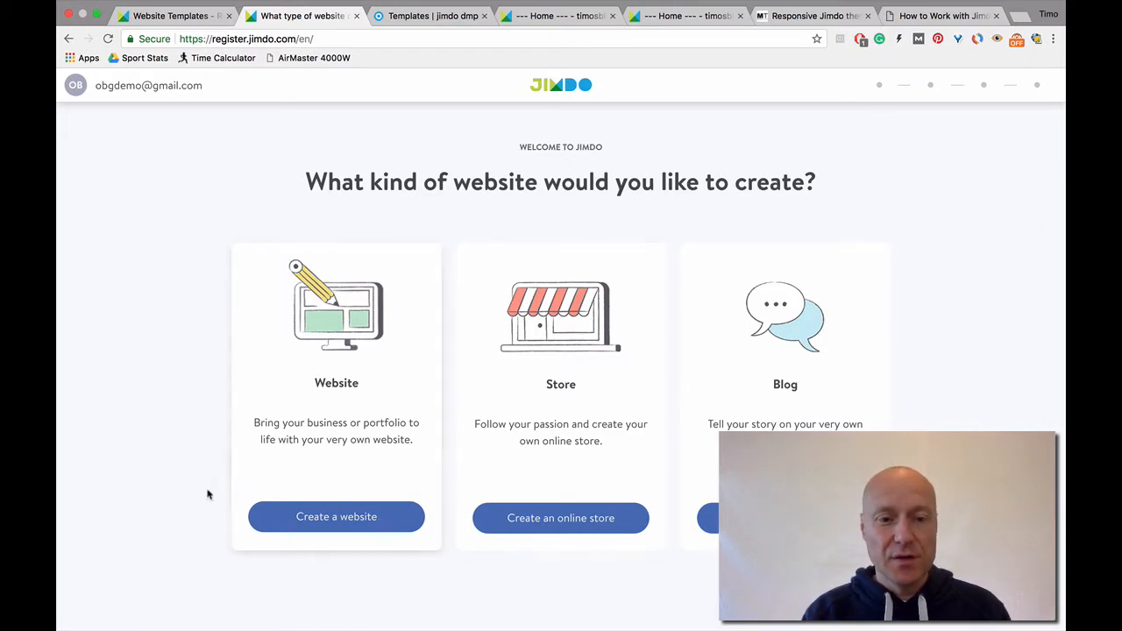
left_click(358, 524)
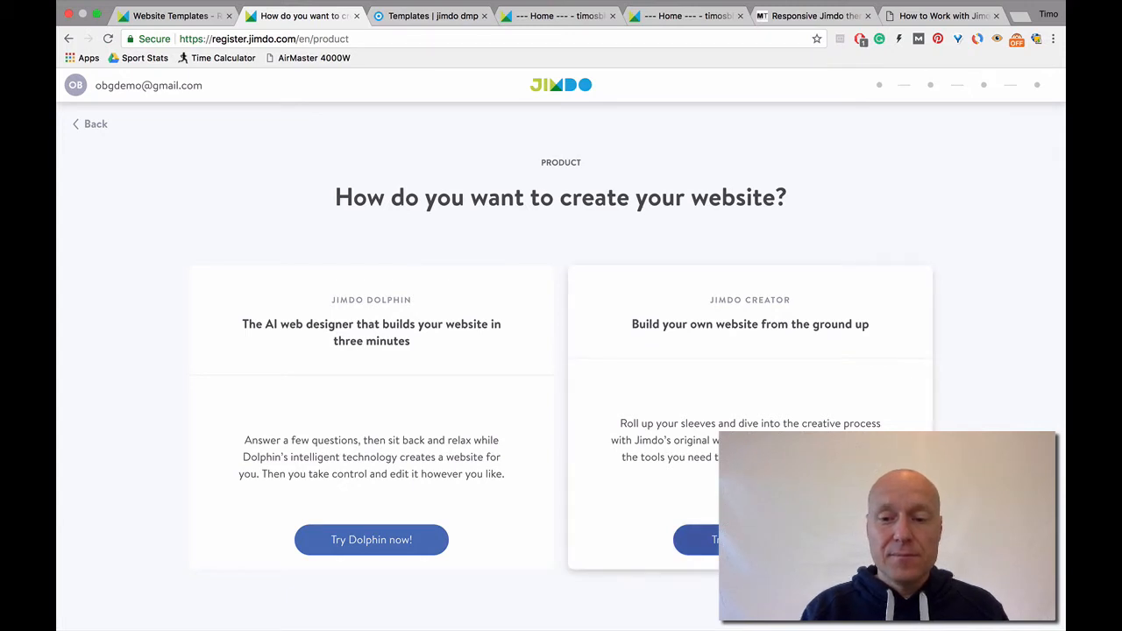
left_click(750, 540)
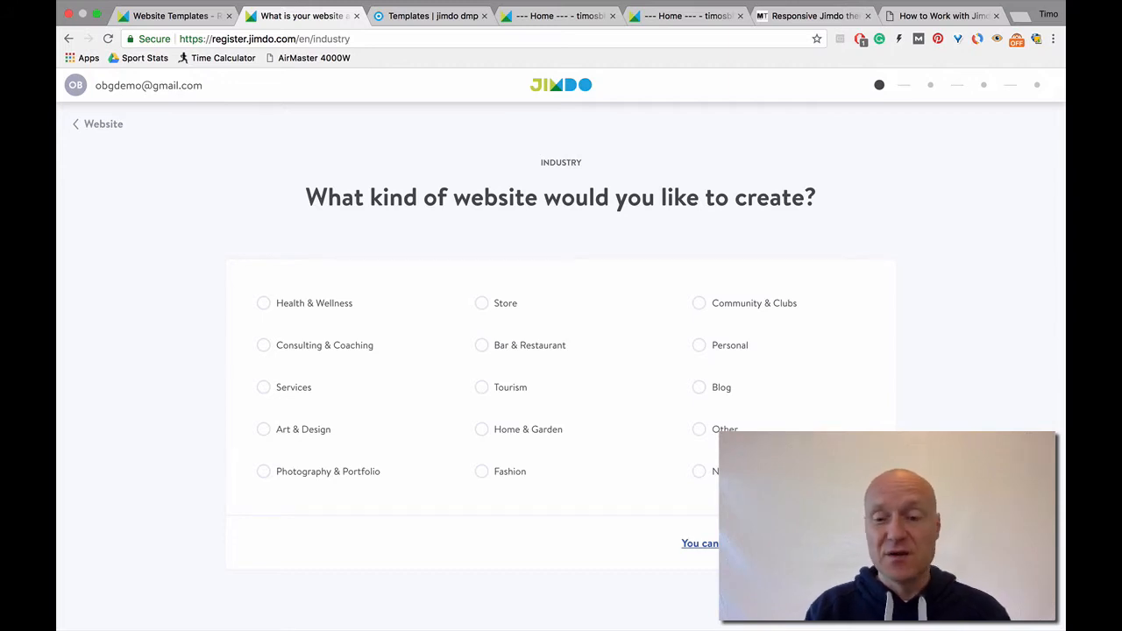
left_click(699, 543)
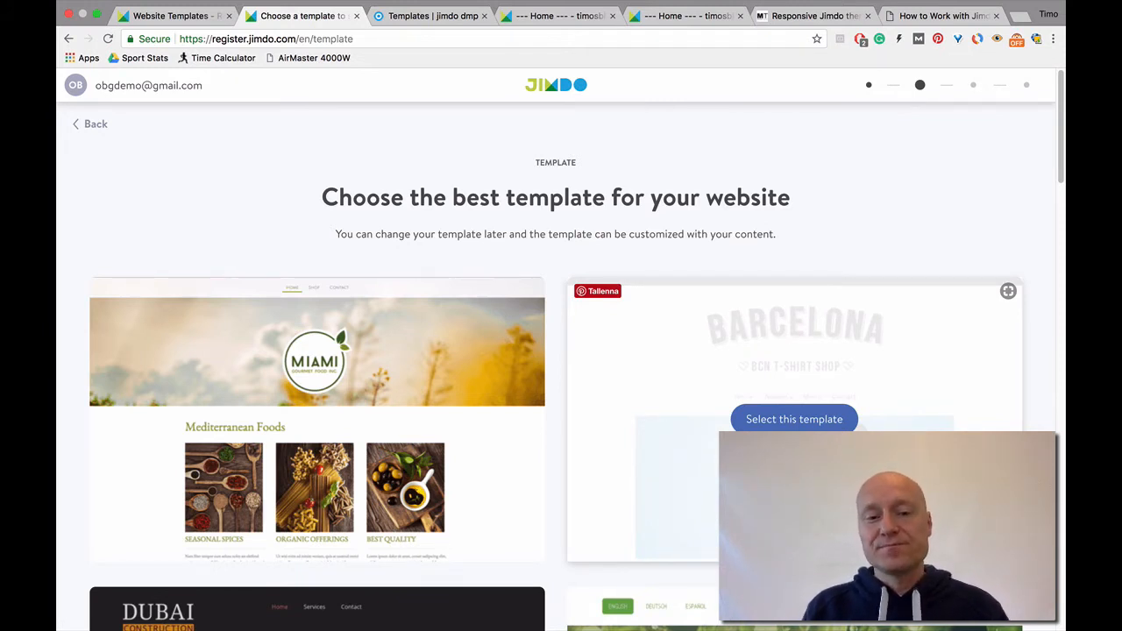
Choose the Madrid Beauty template for the new website and sign up for the Free plan.
left_click_drag(1061, 155, 1064, 375)
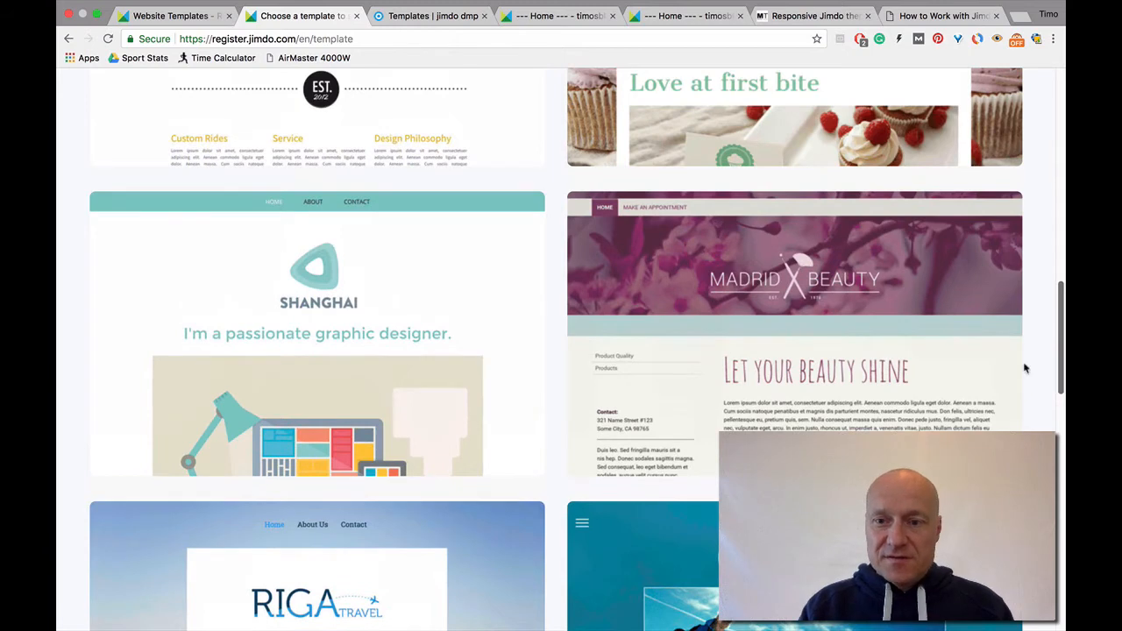
mouse_move(814, 359)
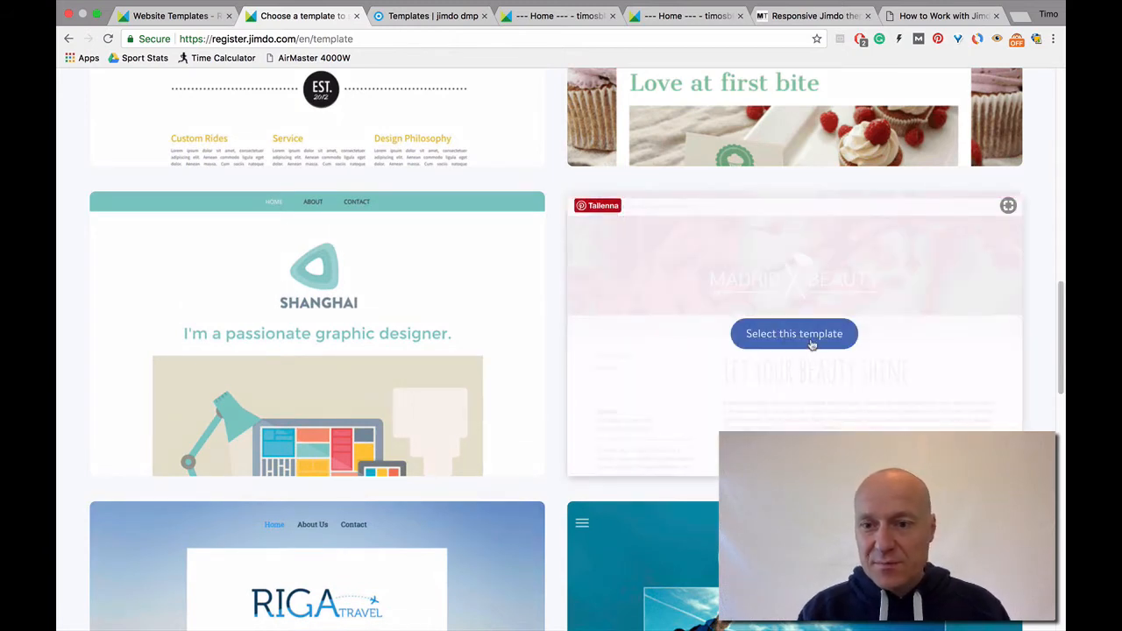
left_click(811, 345)
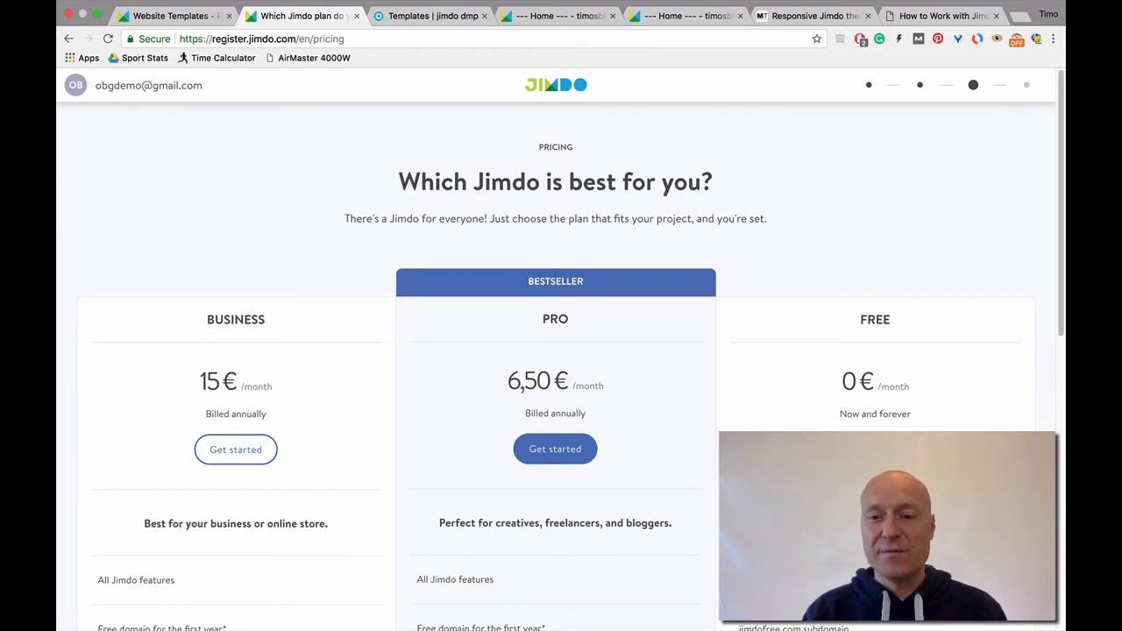
left_click(875, 449)
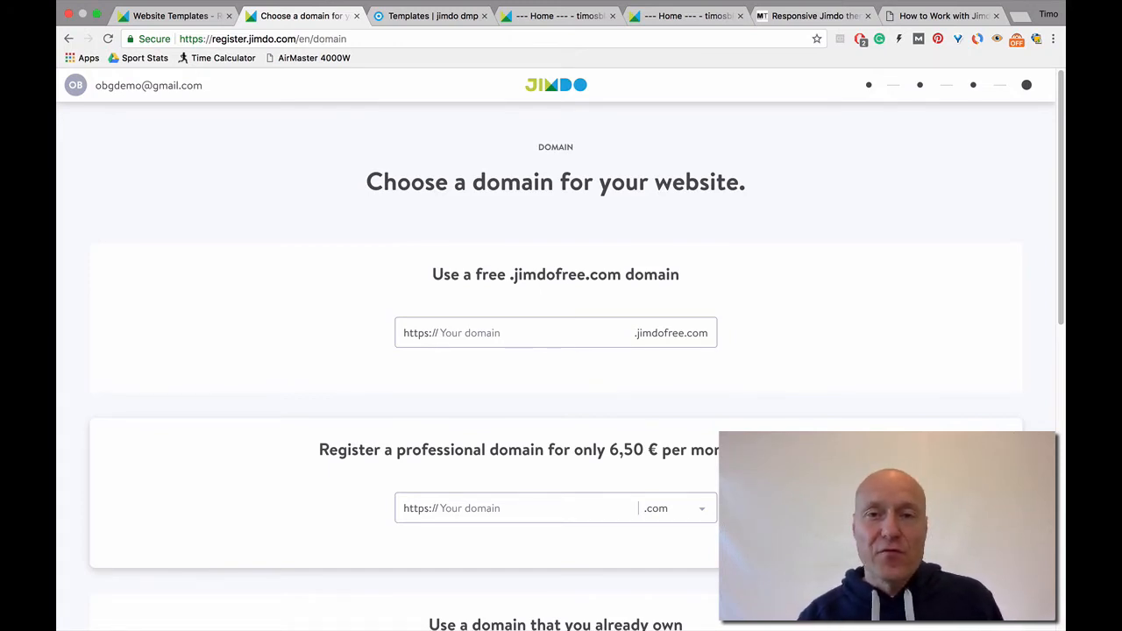
Check the free jimdofree.com domain timosmadridtestsite for availability and create the free website with it.
left_click(527, 335)
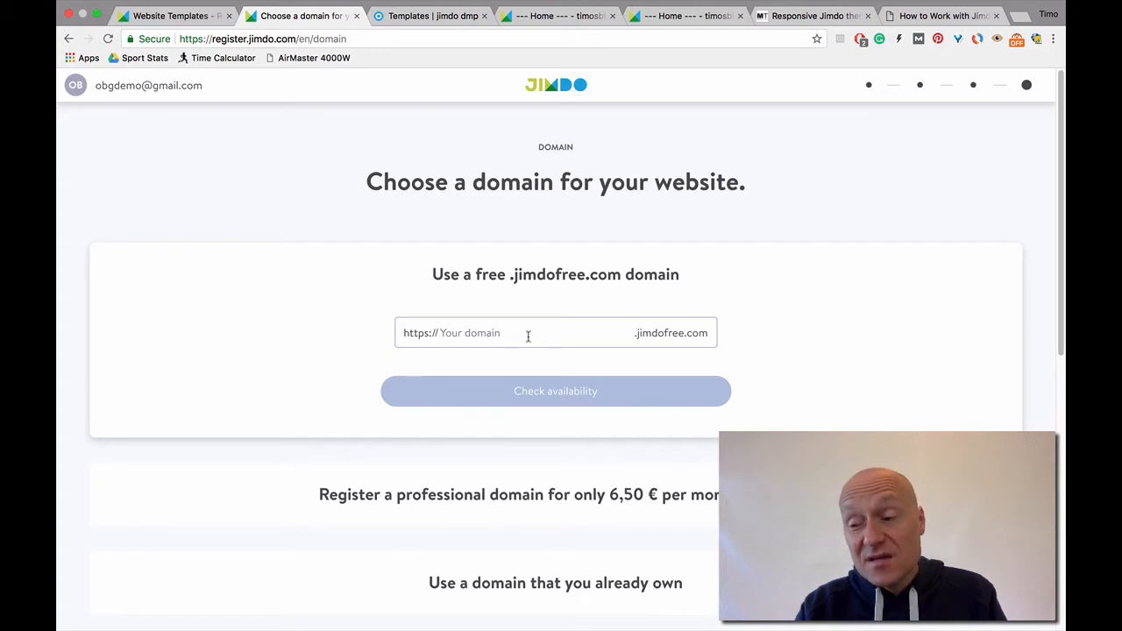
type("t")
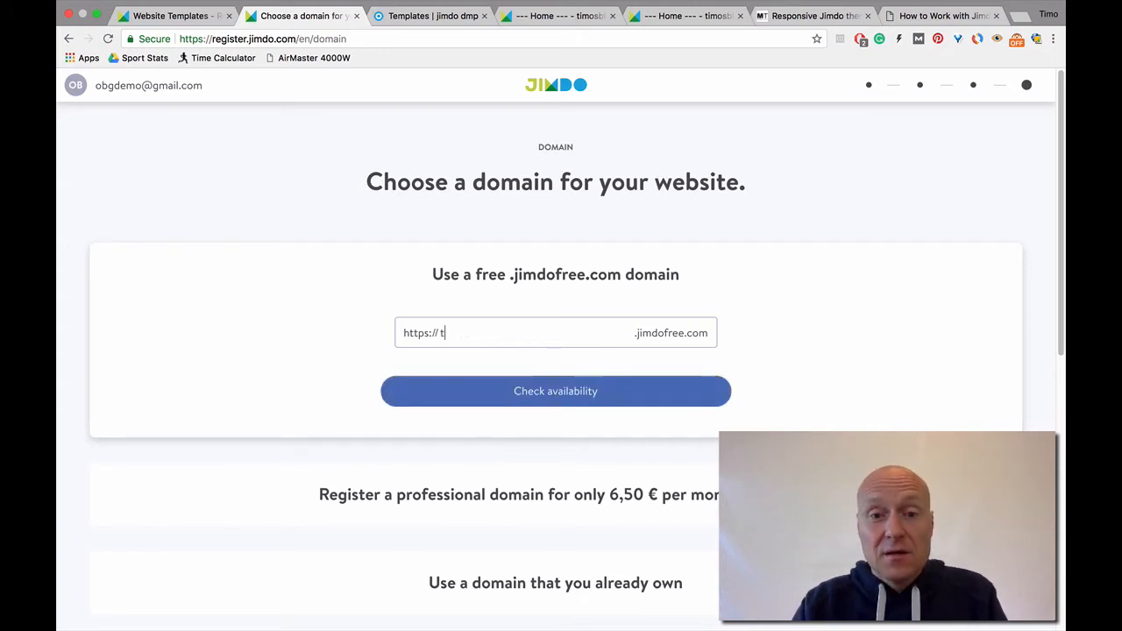
type("imosmad")
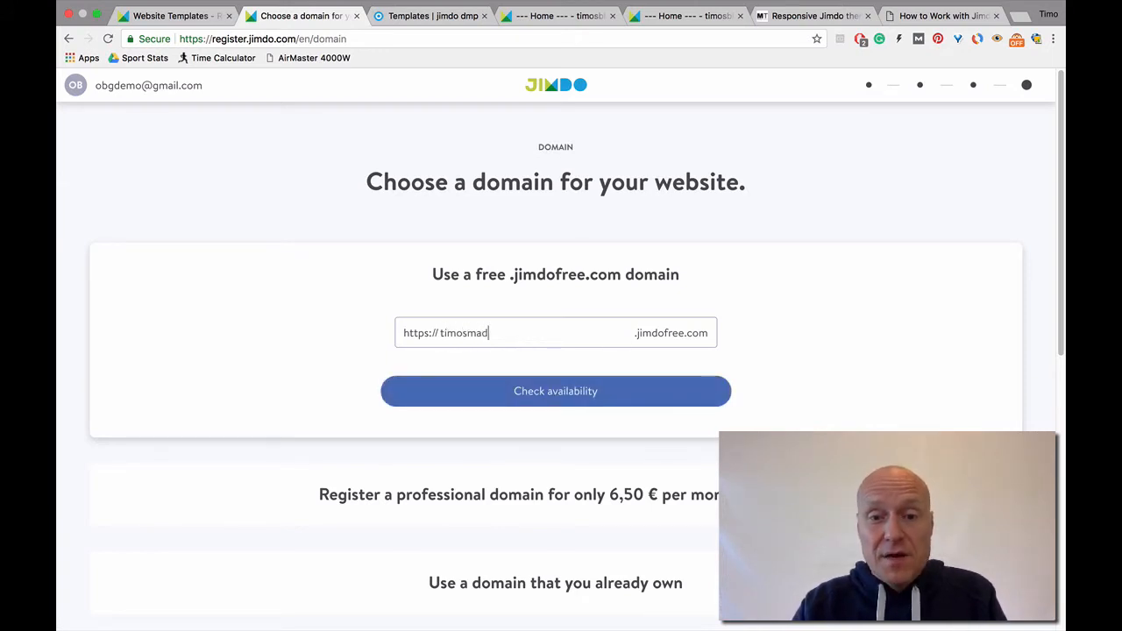
type("ridtestsite")
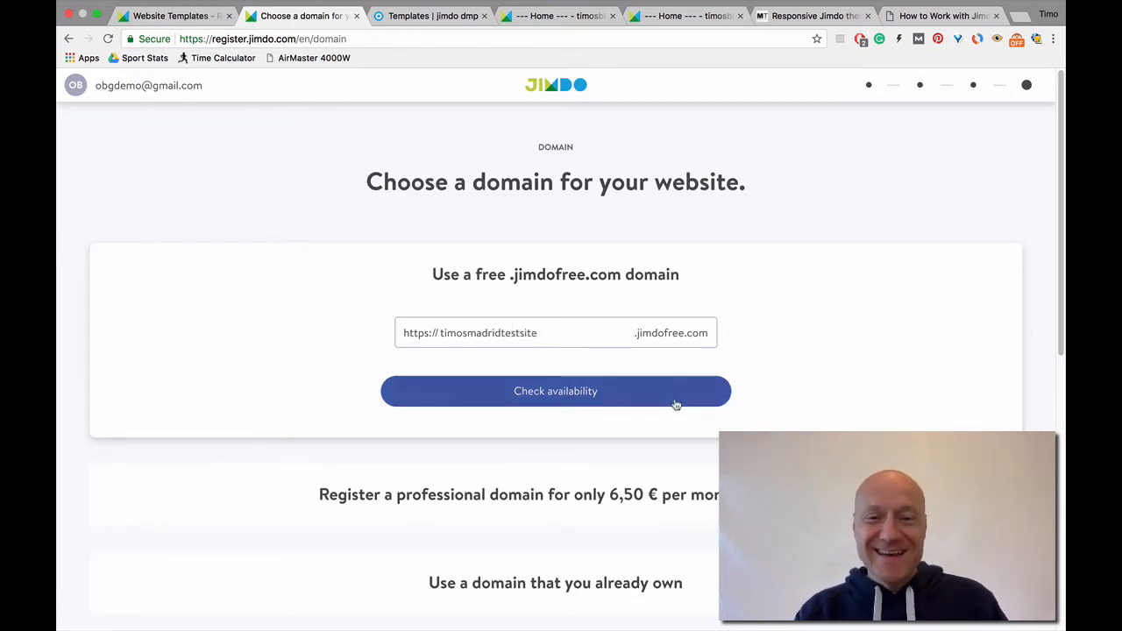
left_click(561, 405)
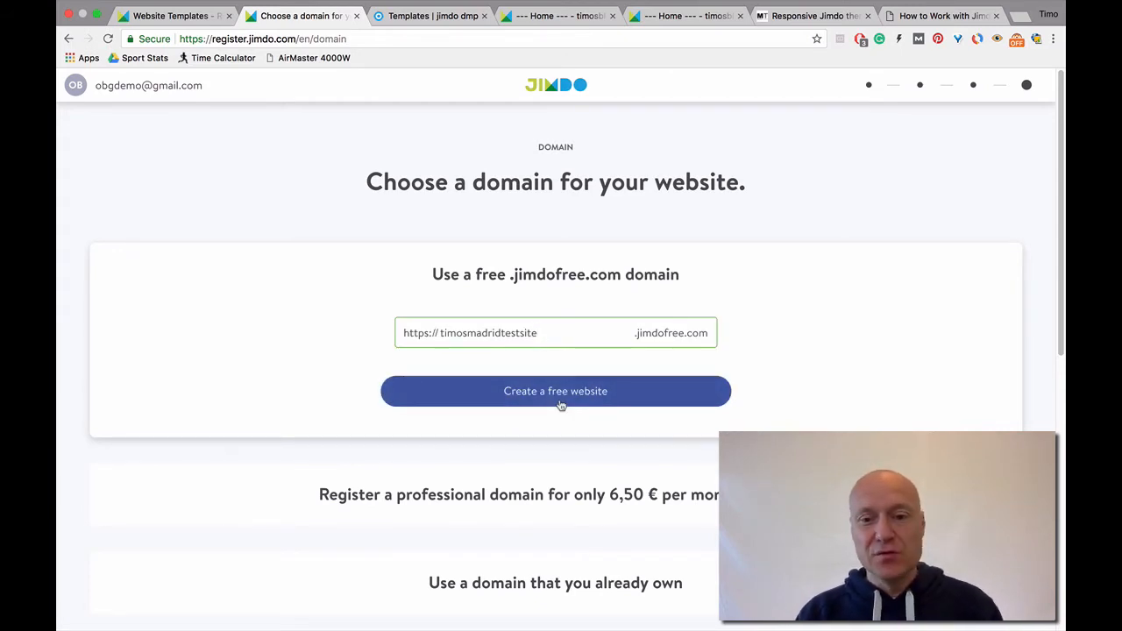
left_click(560, 405)
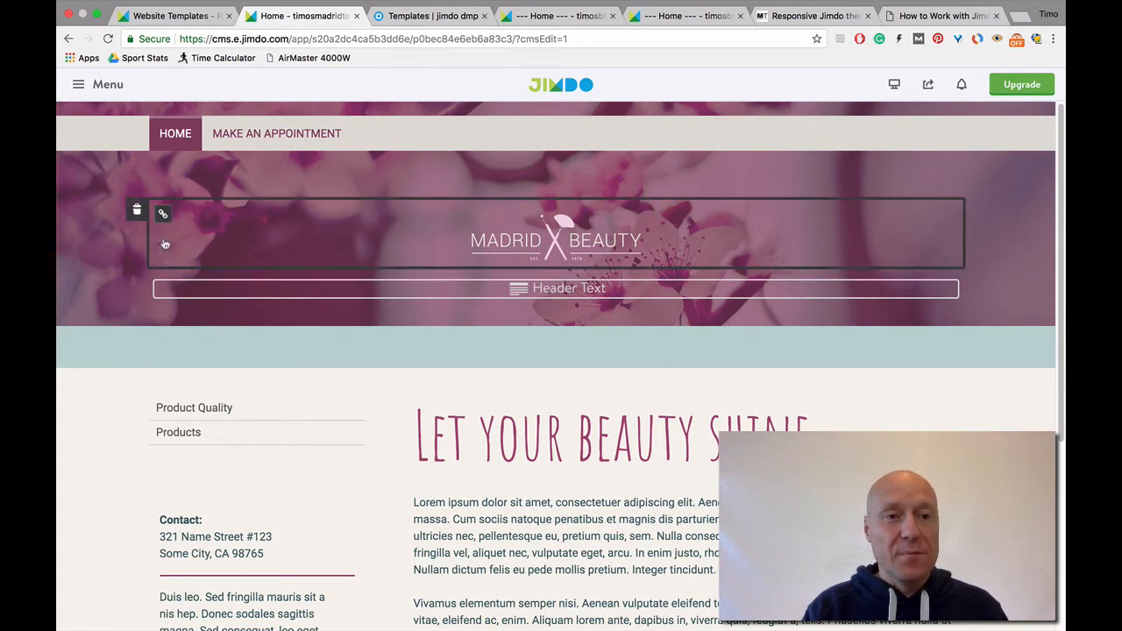
Open the site's design template selection and preview the current Madrid template.
left_click(81, 88)
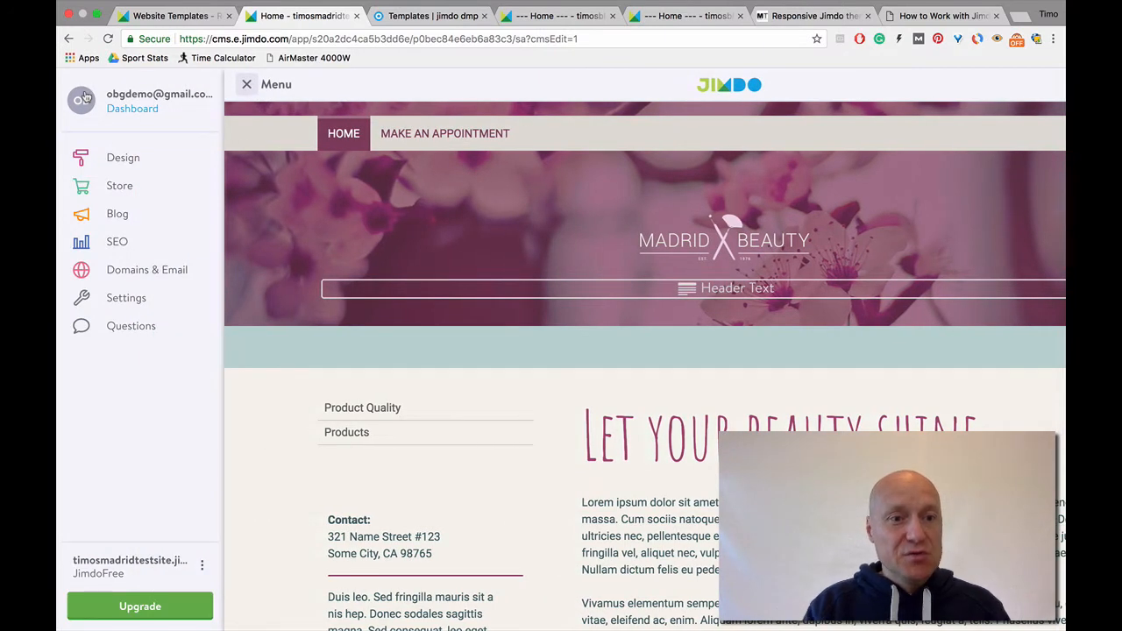
left_click(119, 162)
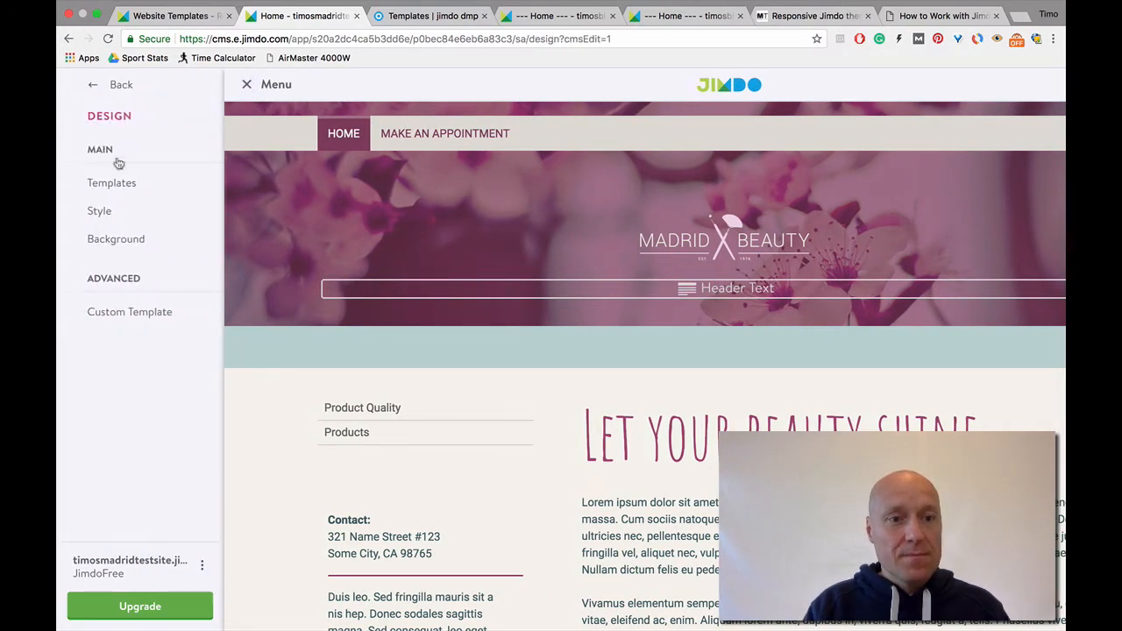
left_click(100, 182)
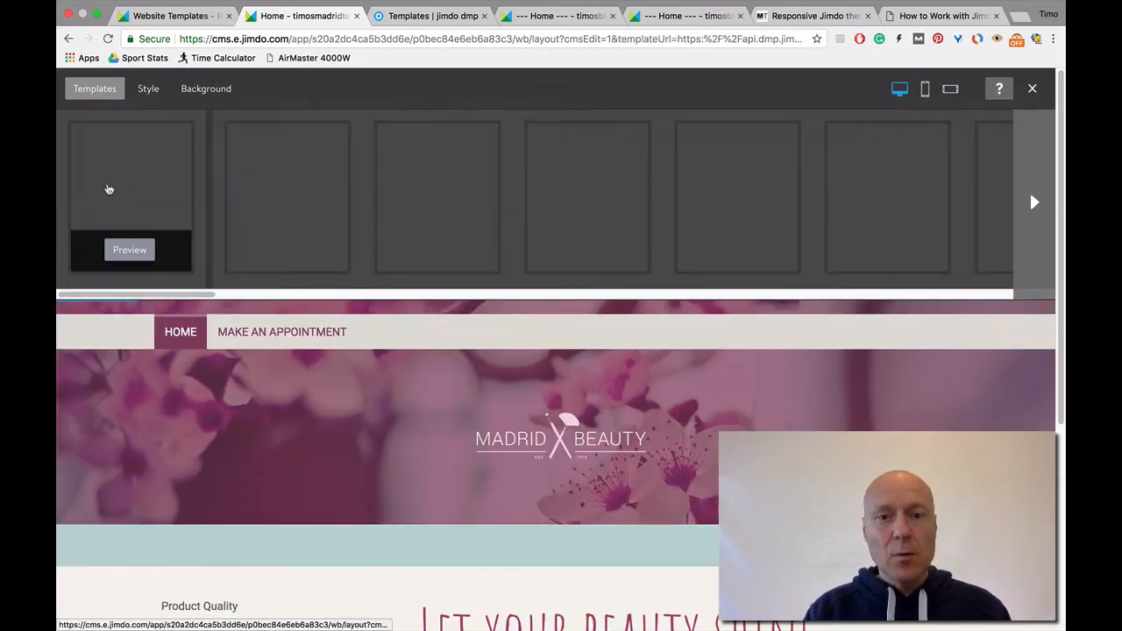
left_click(107, 188)
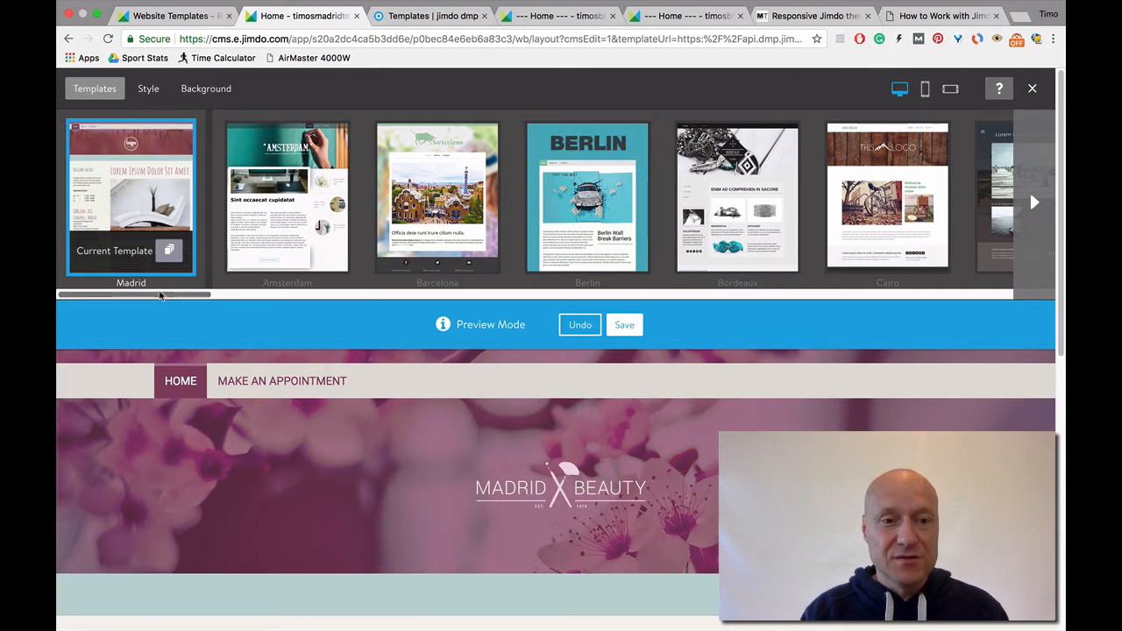
Preview the Amsterdam template on the site, look over the page, and discard the preview.
left_click_drag(161, 295, 127, 306)
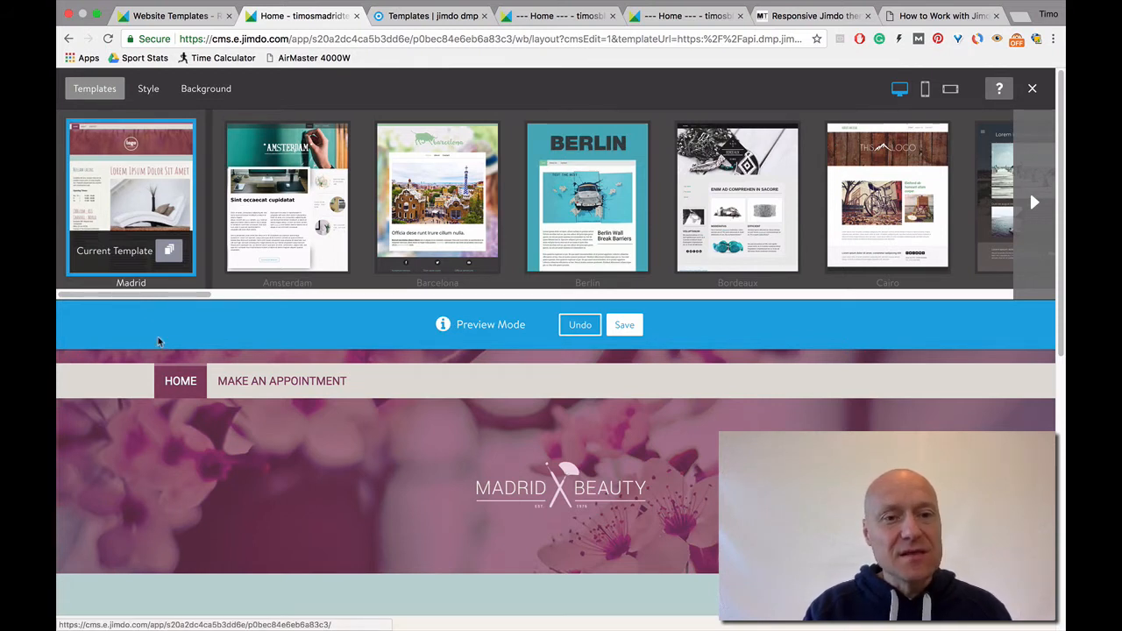
mouse_move(303, 234)
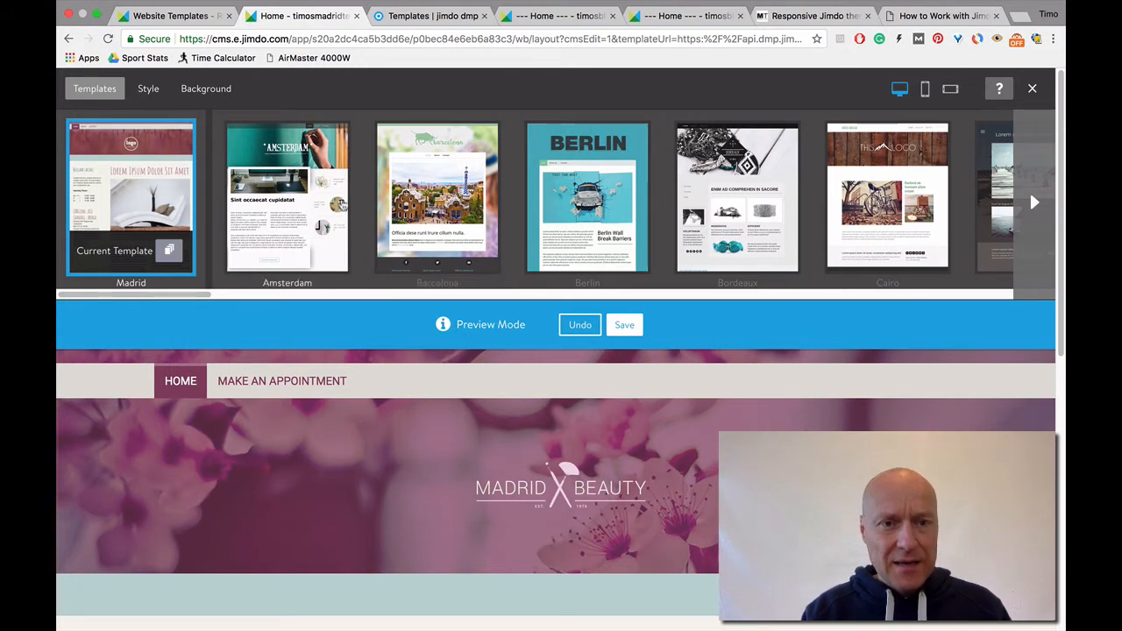
mouse_move(332, 213)
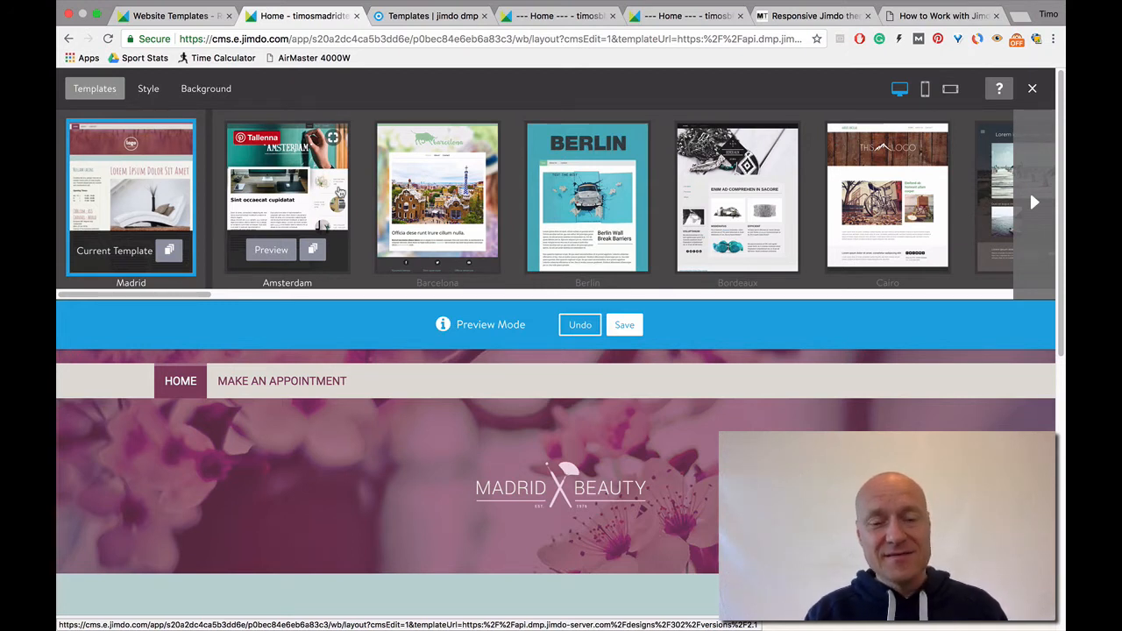
left_click(263, 253)
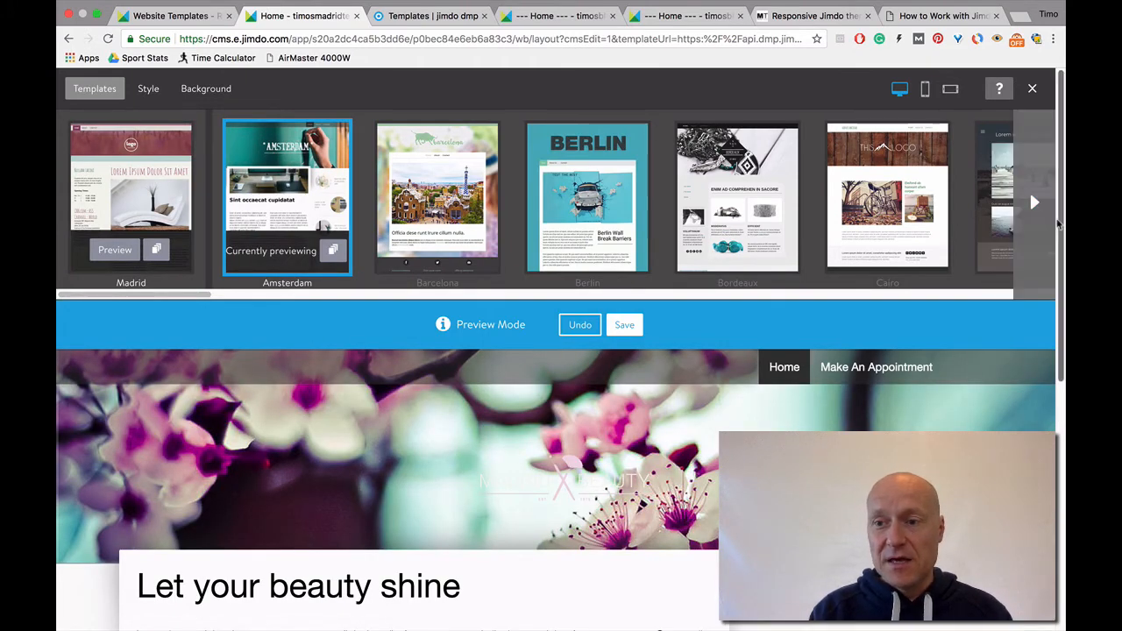
scroll(1057, 280, "down", 2)
mouse_move(1058, 280)
left_mouse_down()
mouse_move(1056, 383)
mouse_move(1064, 260)
left_mouse_up()
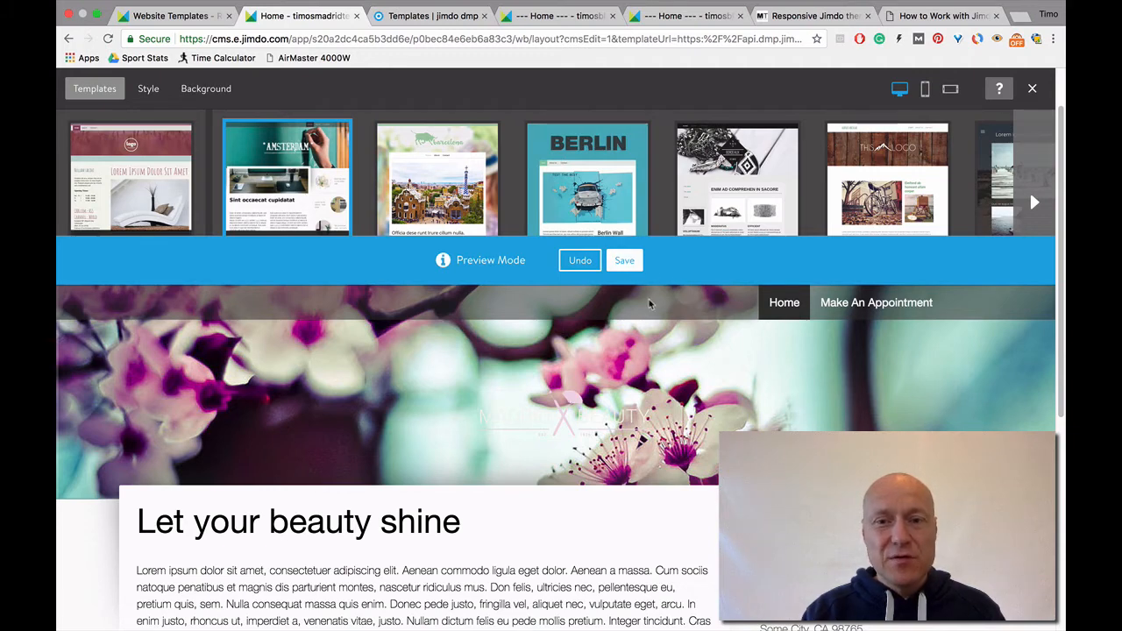
left_click(580, 261)
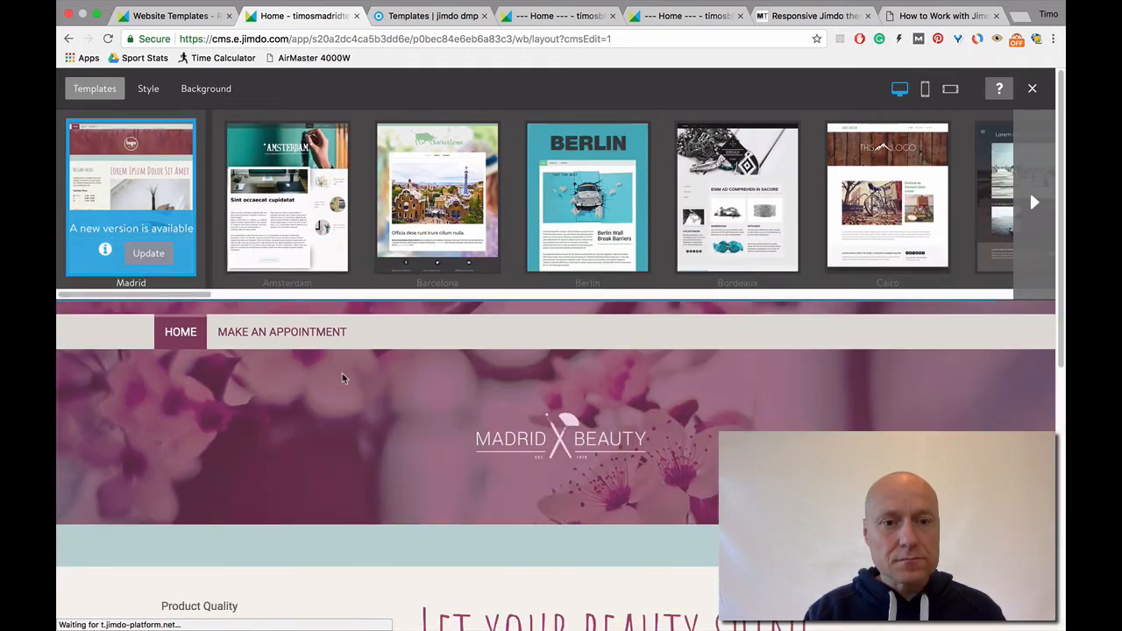
Show the variations of the Amsterdam template, preview the second one, and examine its page layout.
mouse_move(342, 254)
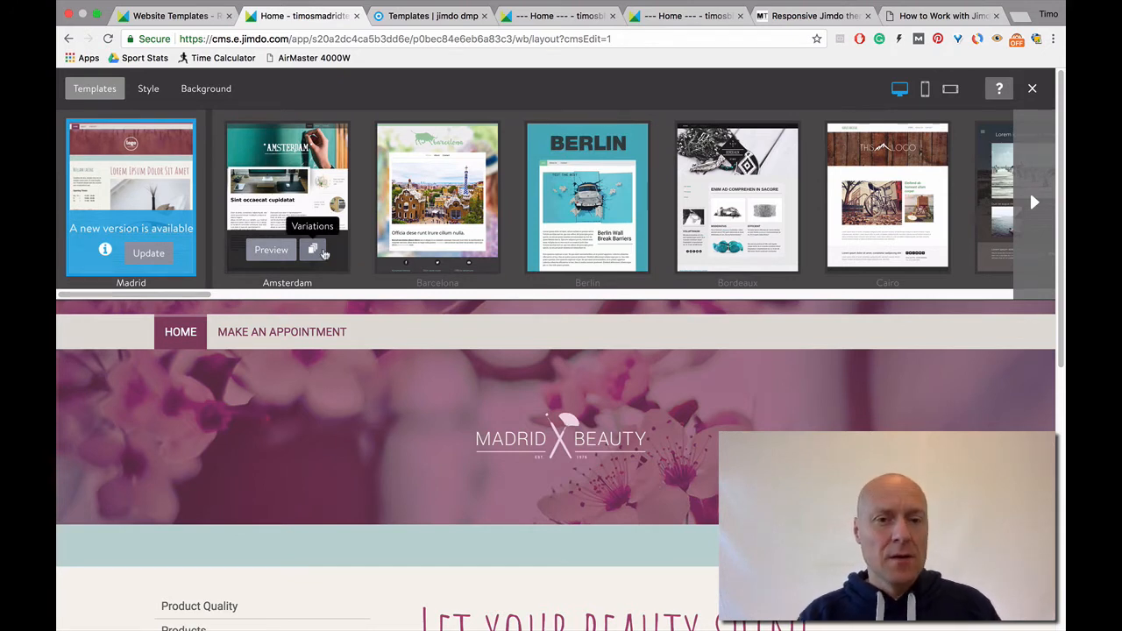
left_click(314, 250)
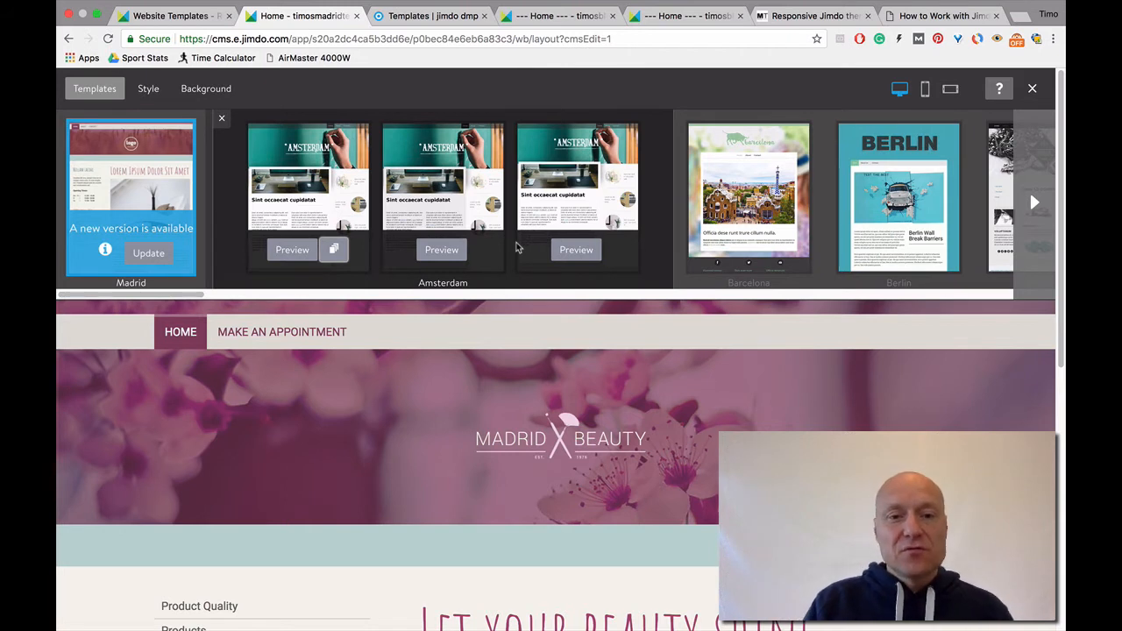
left_click(438, 250)
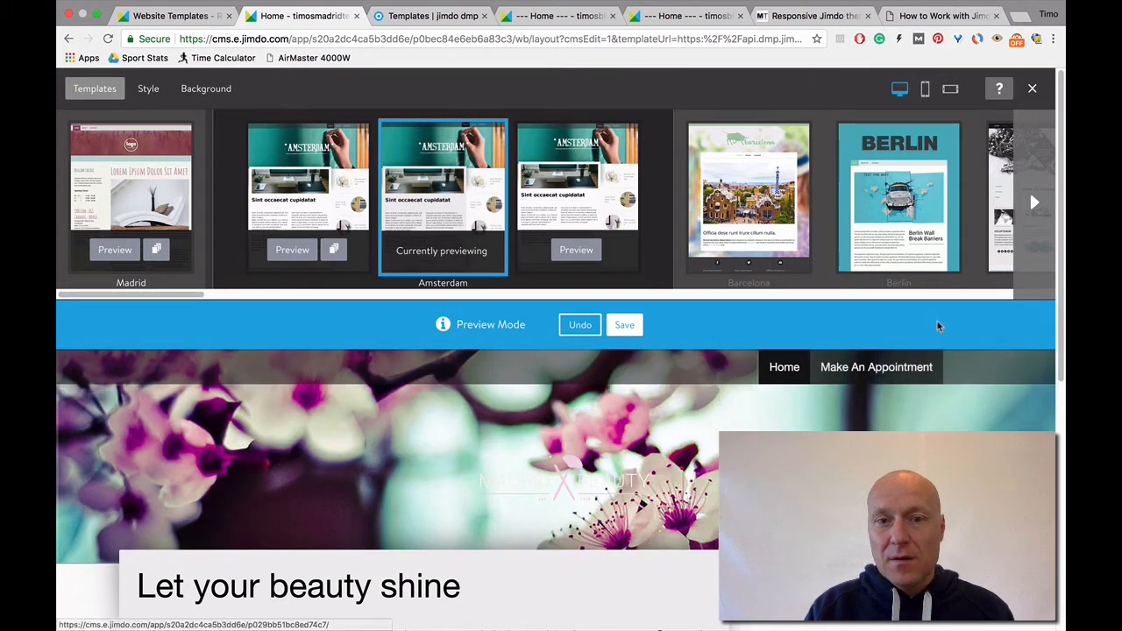
scroll(1063, 294, "down", 1)
scroll(1063, 294, "down", 5)
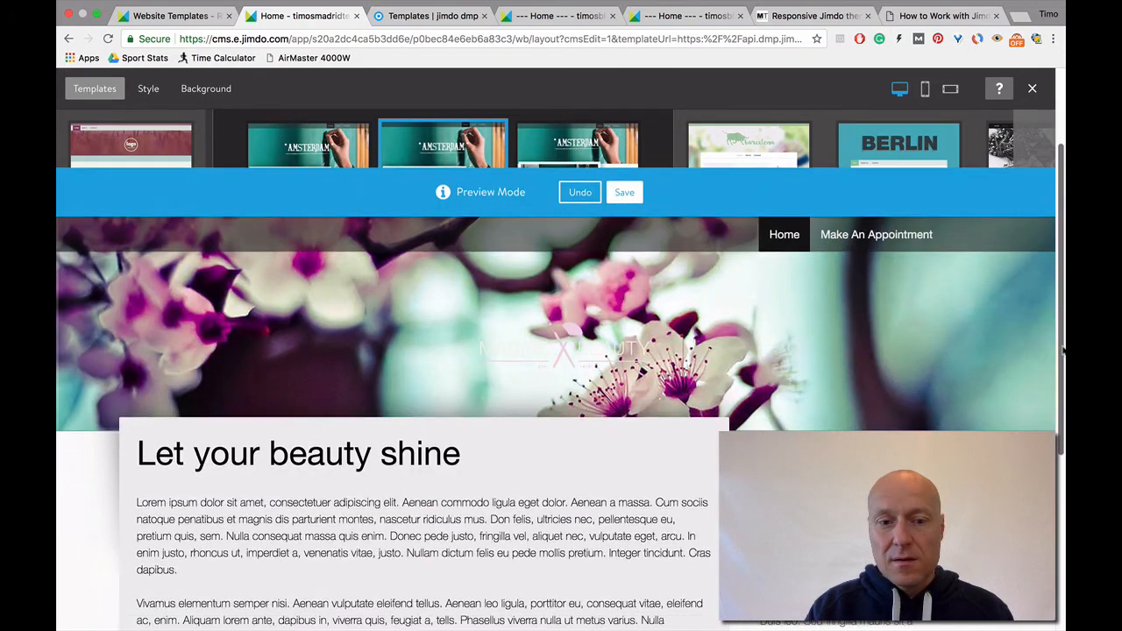
Look over the previewed second Amsterdam variation, save it as the site's template, and close the template selection.
scroll(1063, 294, "down", 3)
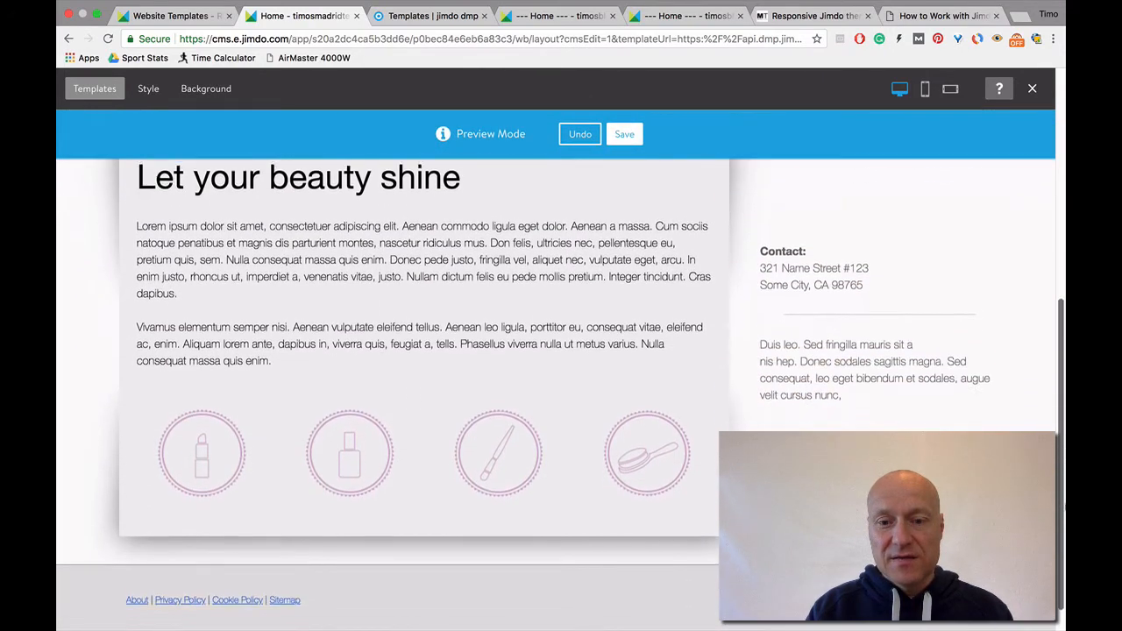
scroll(555, 368, "up", 10)
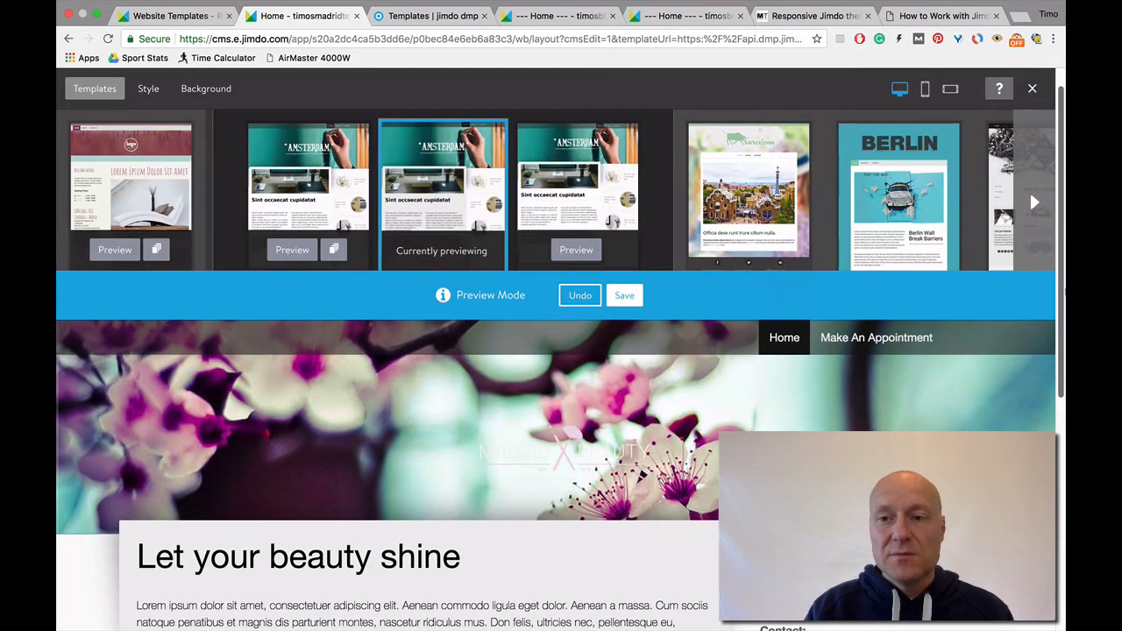
left_click(625, 298)
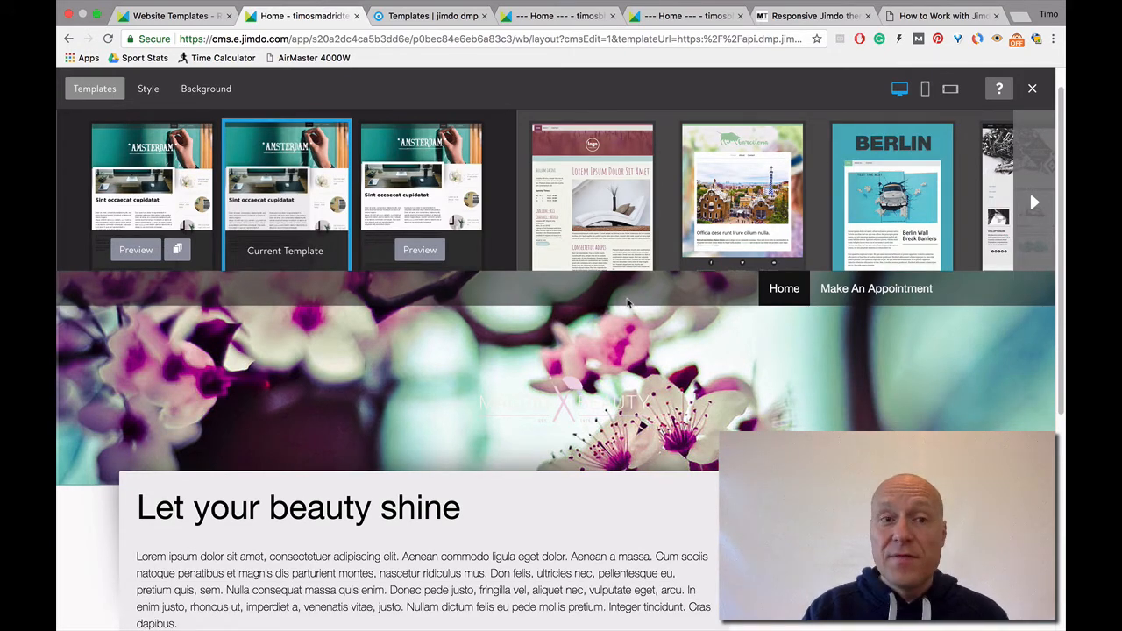
left_click(1031, 87)
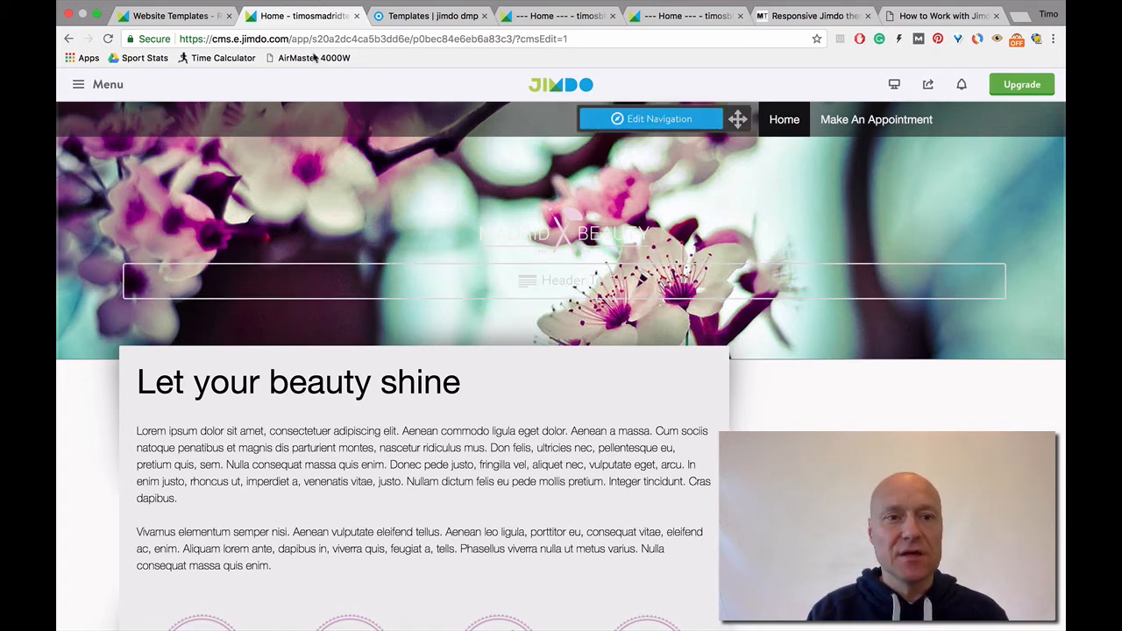
Browse the public Jimdo template gallery down to the blank template and check the open blank test site pages.
left_click(184, 18)
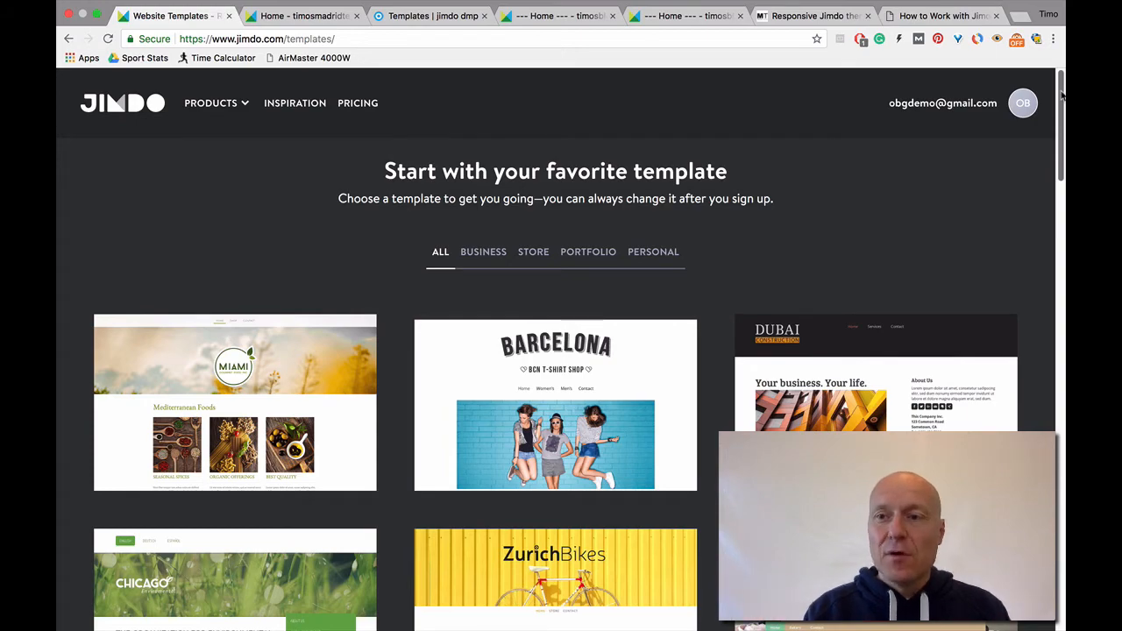
left_click_drag(1060, 97, 1062, 313)
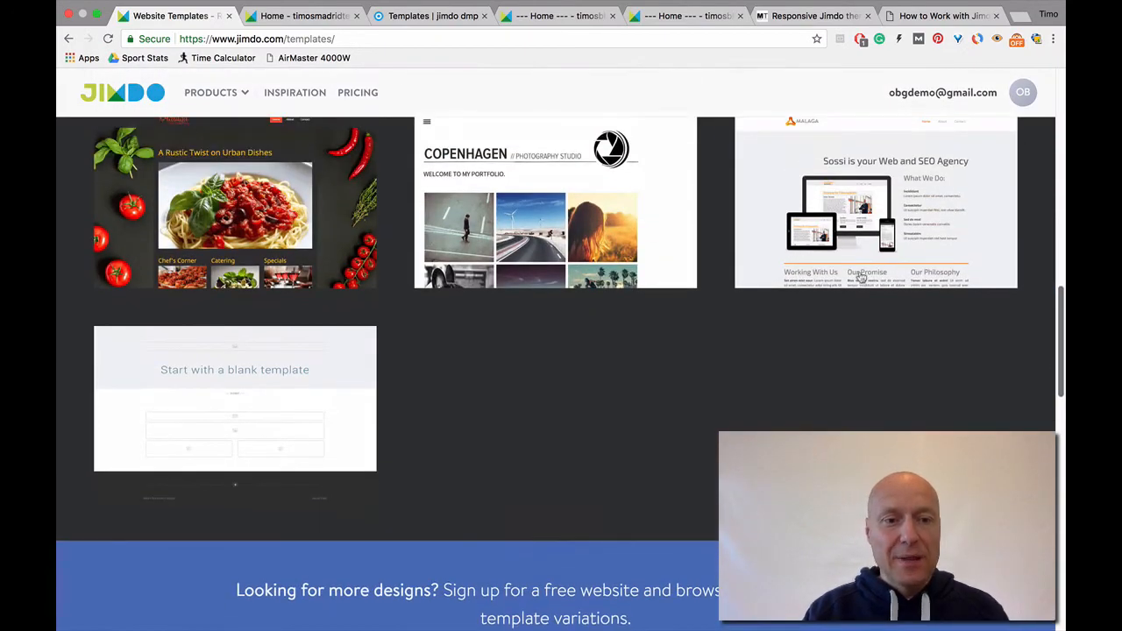
mouse_move(330, 375)
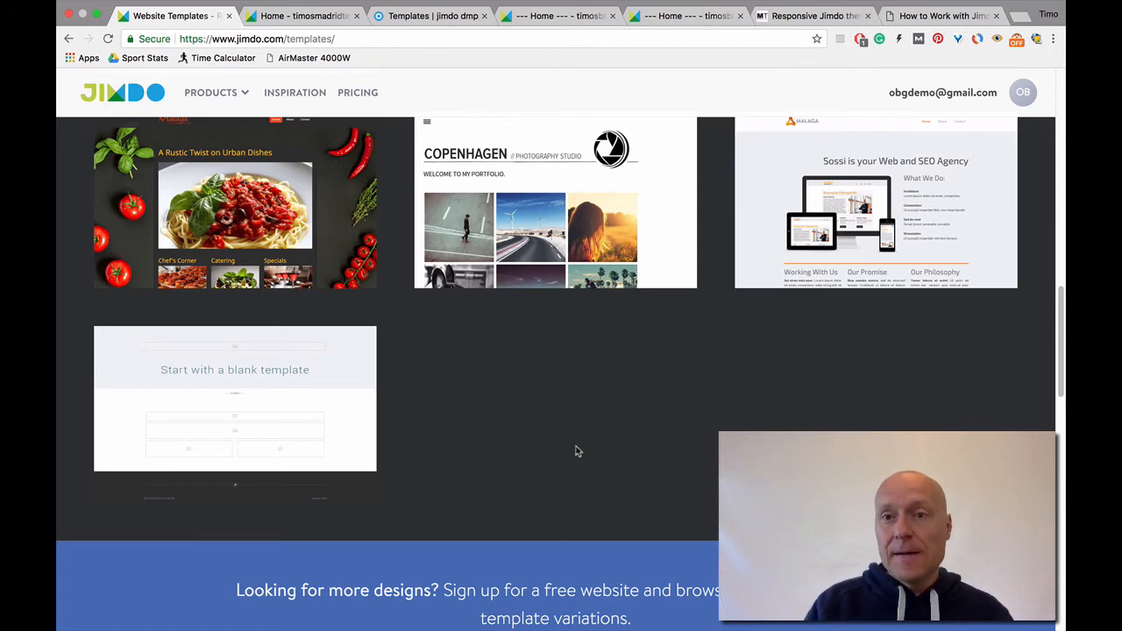
left_click(563, 17)
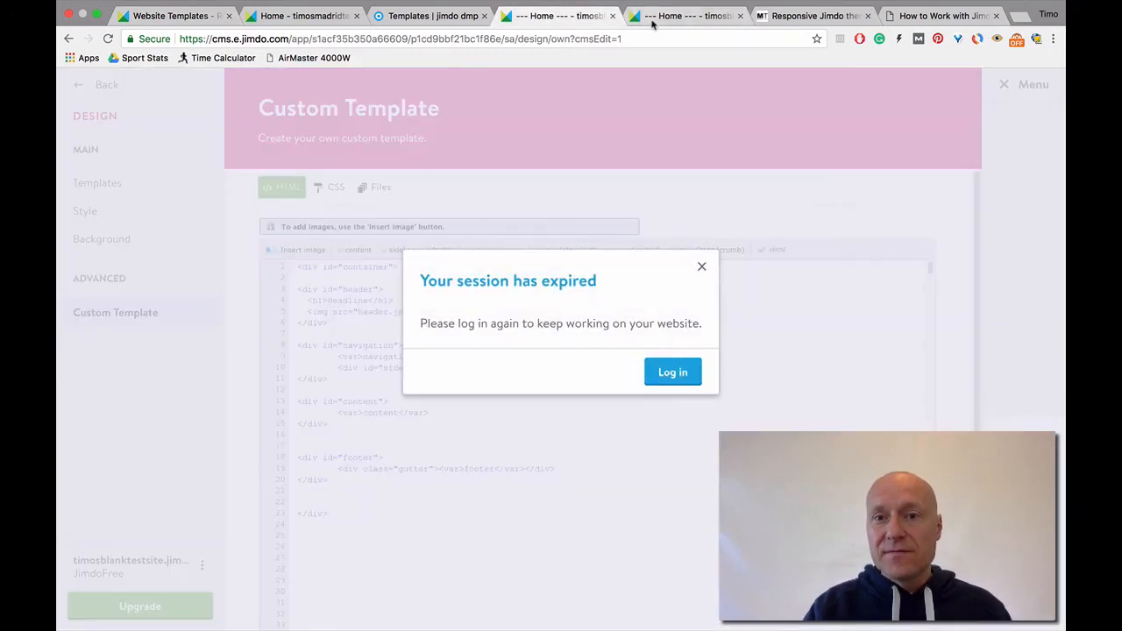
left_click(657, 25)
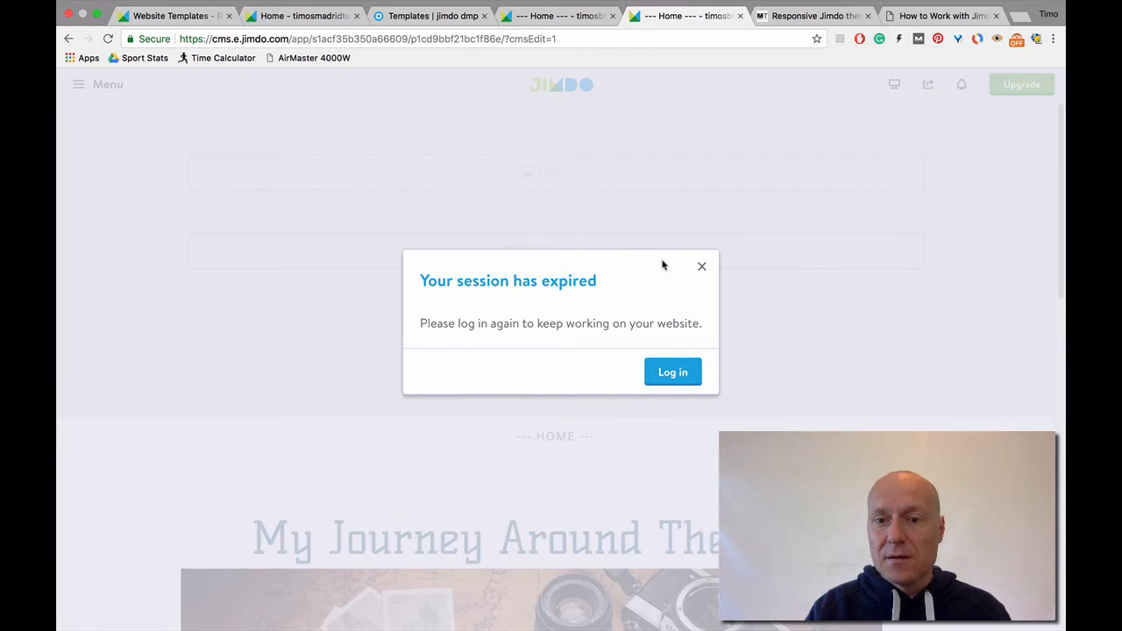
Return to the Madrid test site, open its design template selection, and browse through the available templates.
left_click(289, 15)
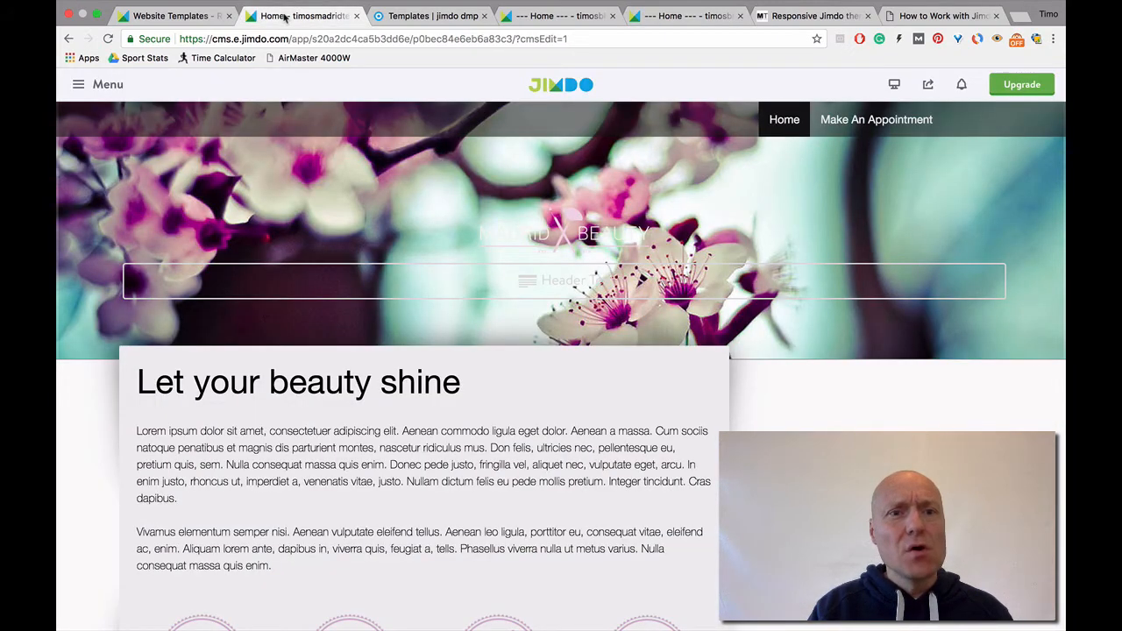
left_click(79, 87)
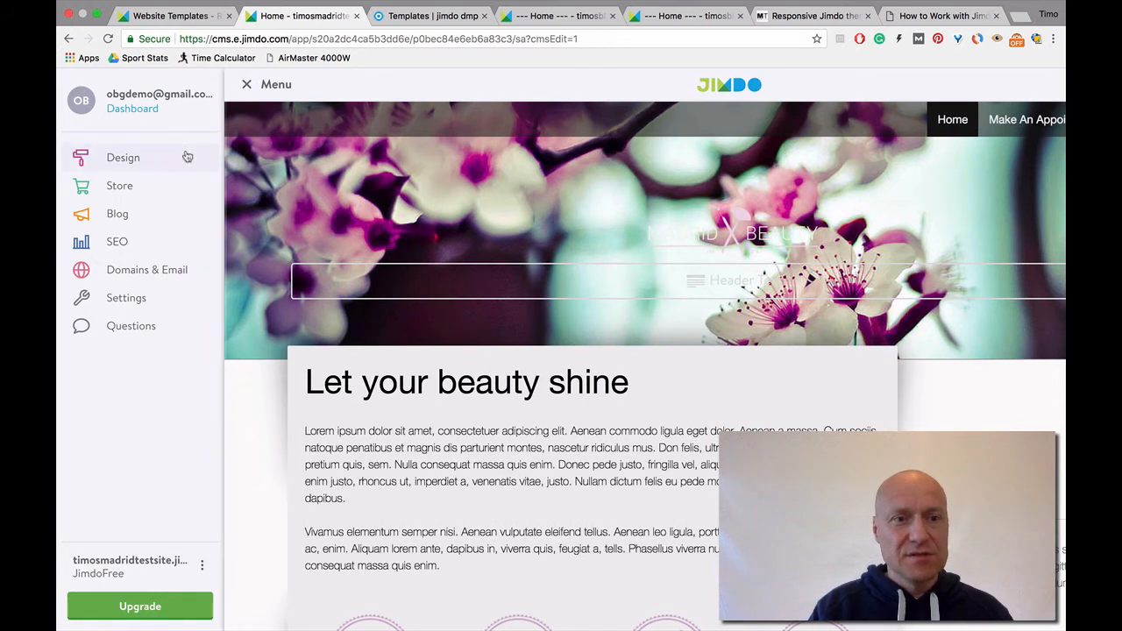
left_click(123, 159)
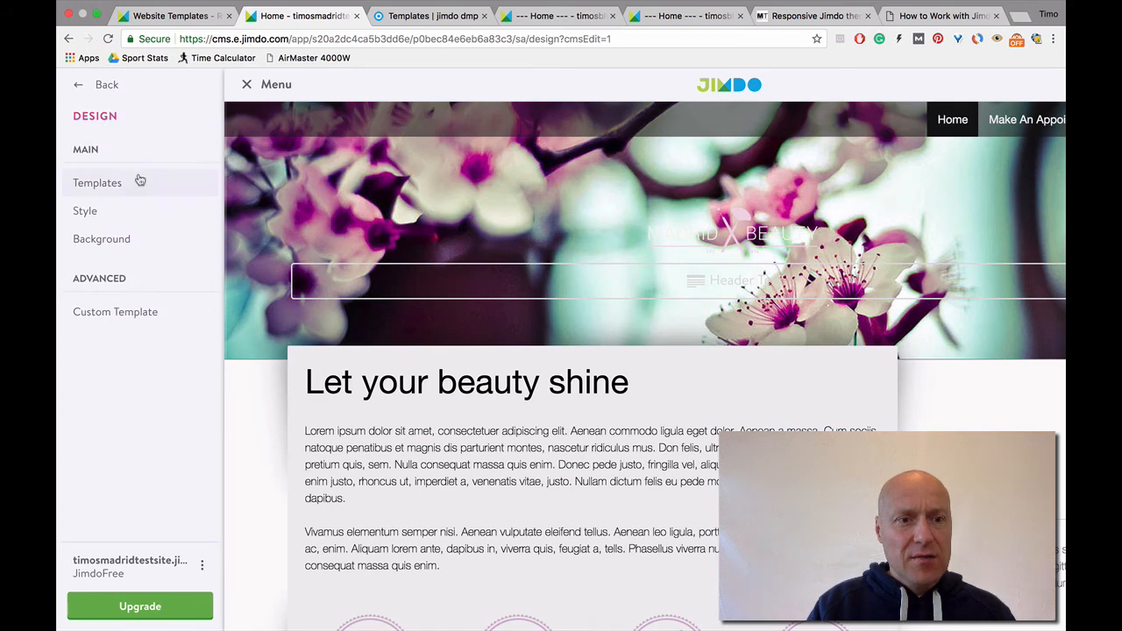
left_click(138, 180)
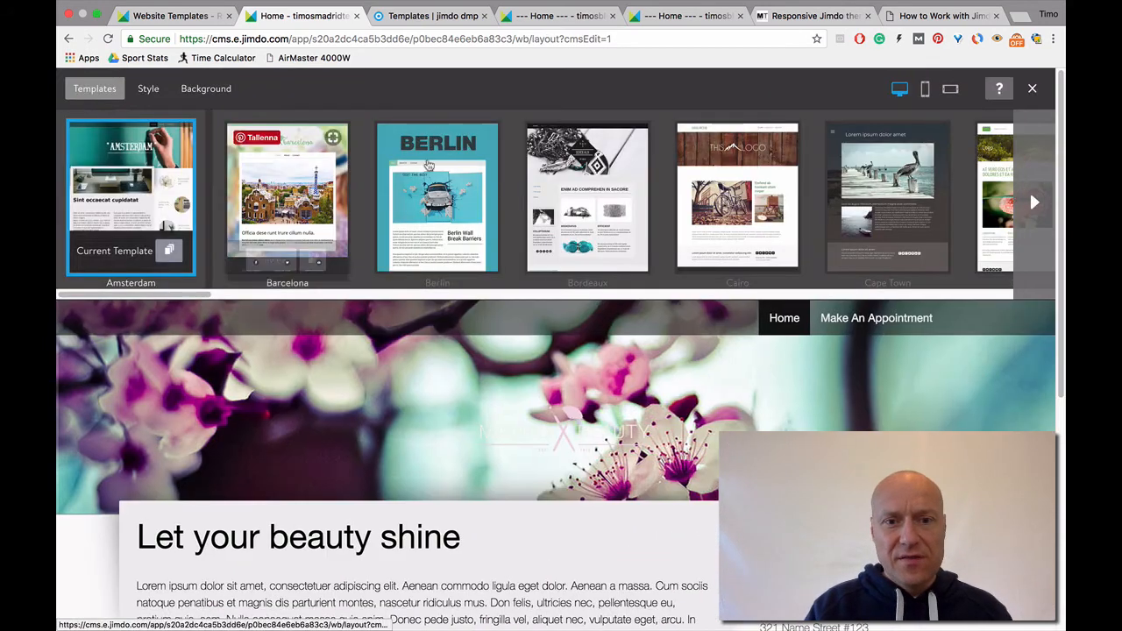
left_click(1034, 203)
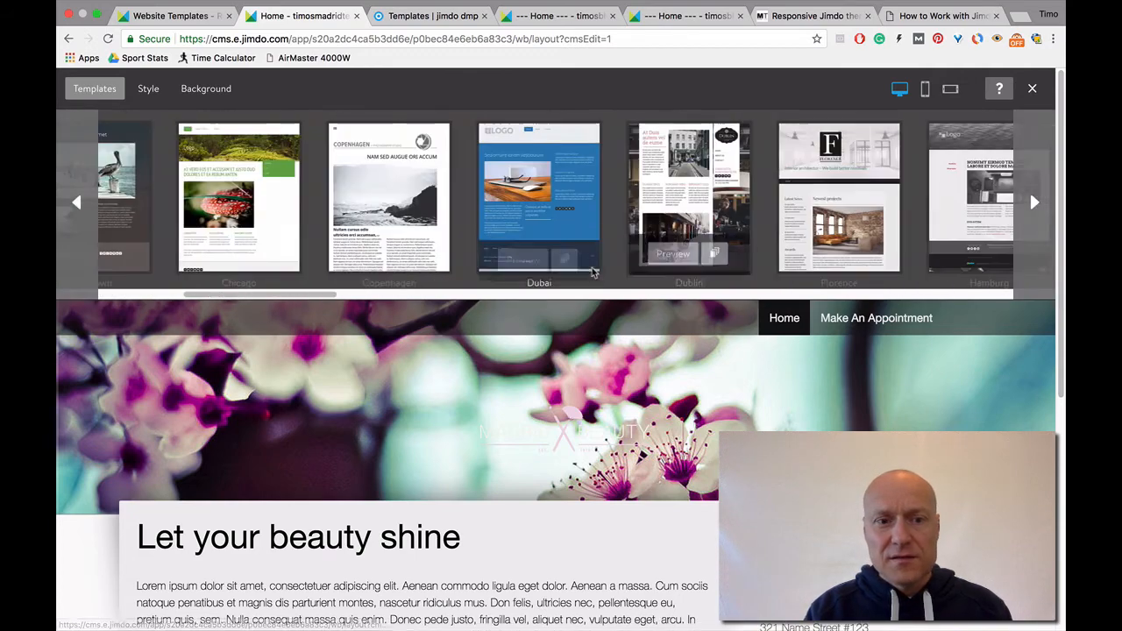
left_click_drag(322, 297, 173, 326)
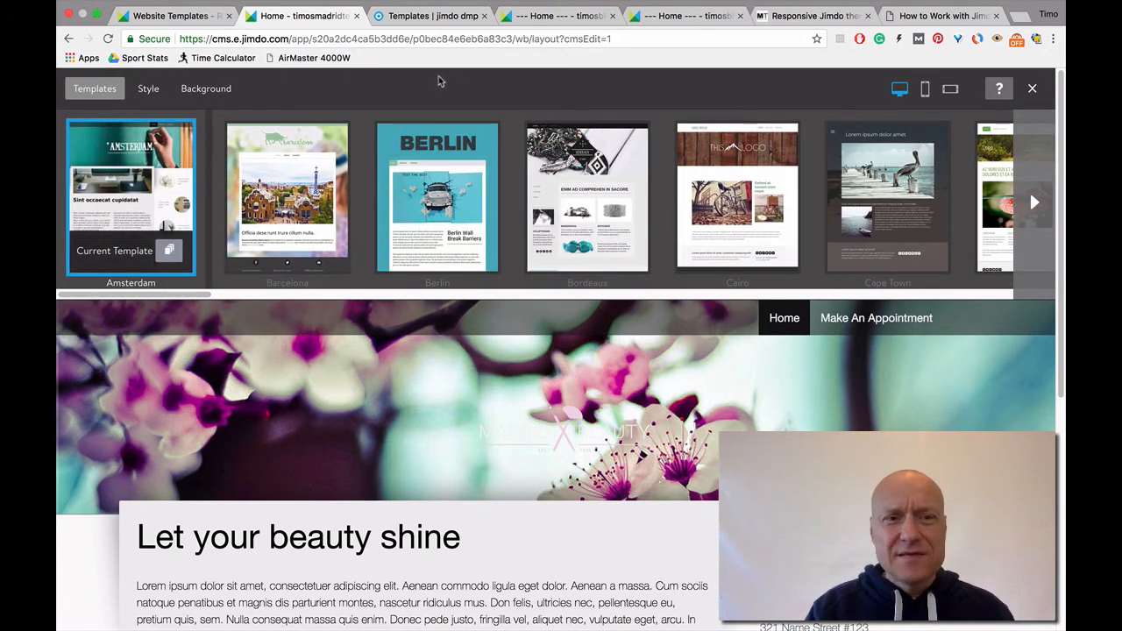
Log in again from the expired blank test site and open timosblankwebsite.jimdofree.com from the dashboard for editing.
left_click(436, 17)
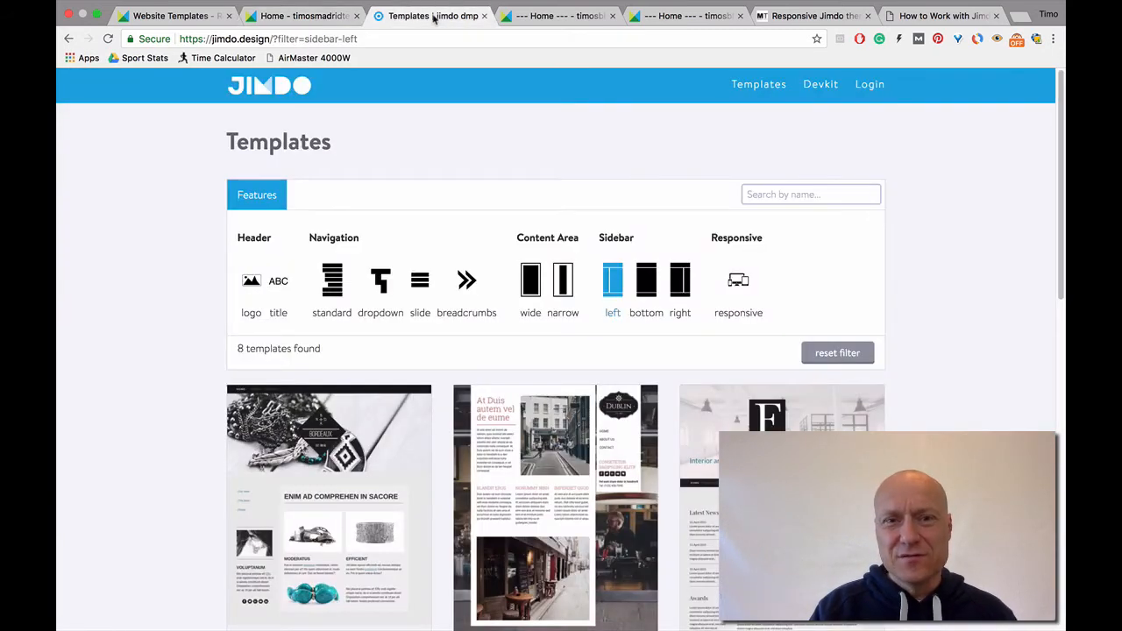
left_click(517, 17)
left_click(664, 16)
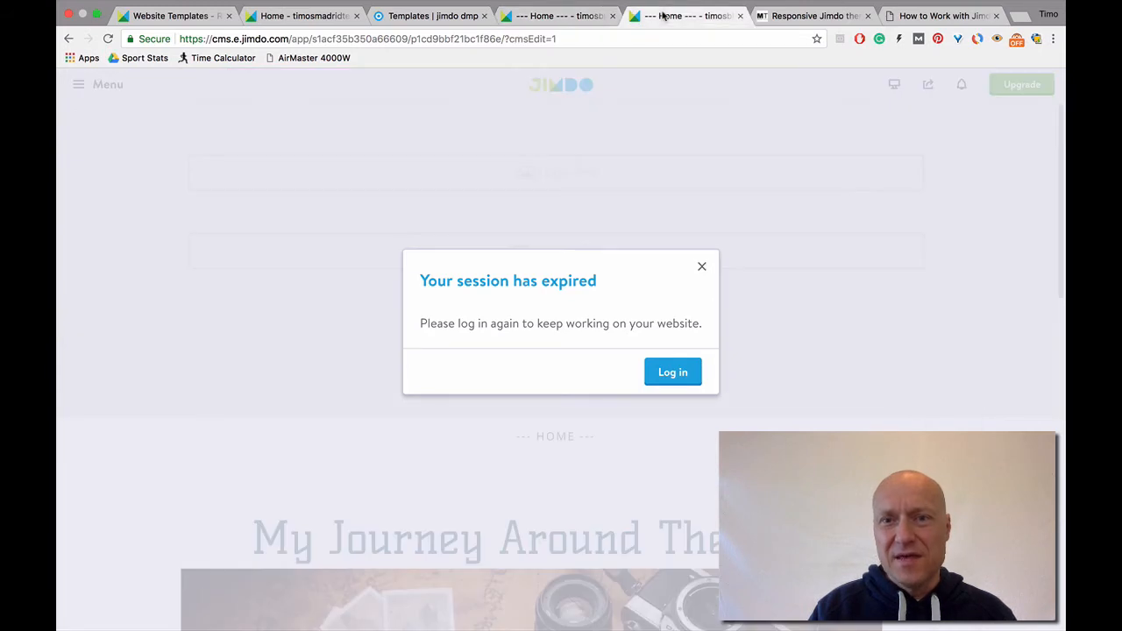
left_click(664, 372)
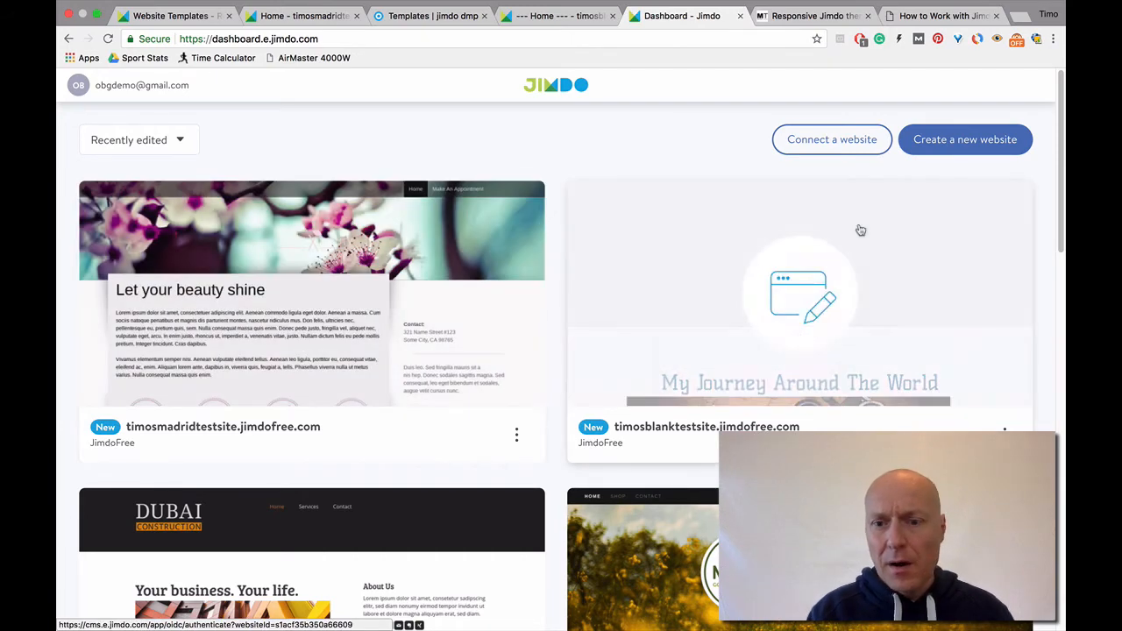
left_click_drag(1062, 189, 1063, 353)
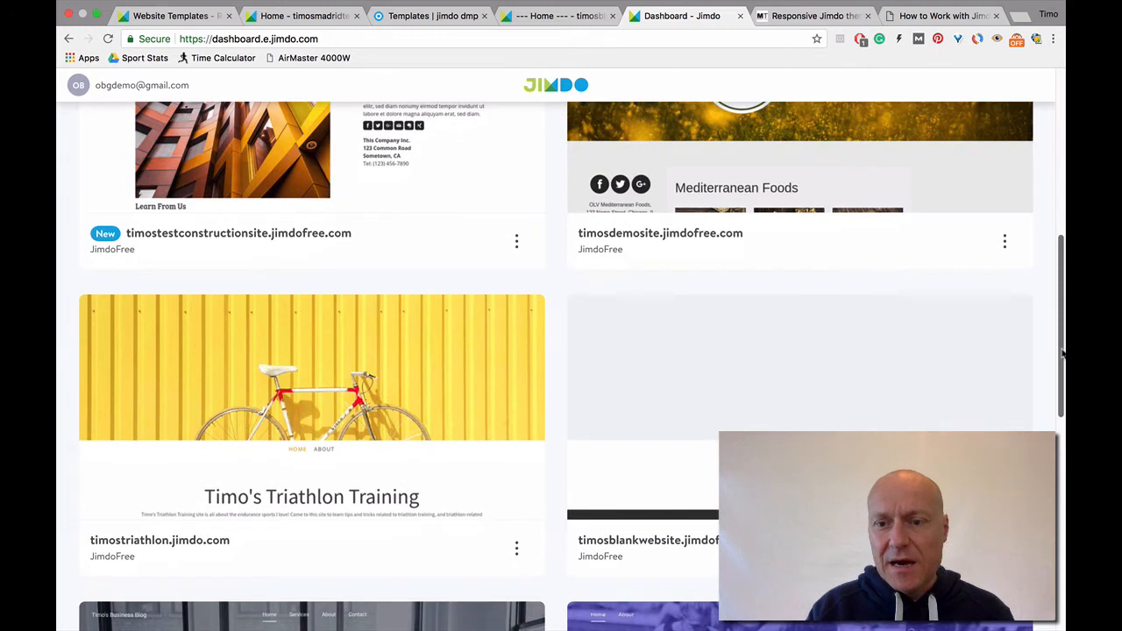
left_click(798, 428)
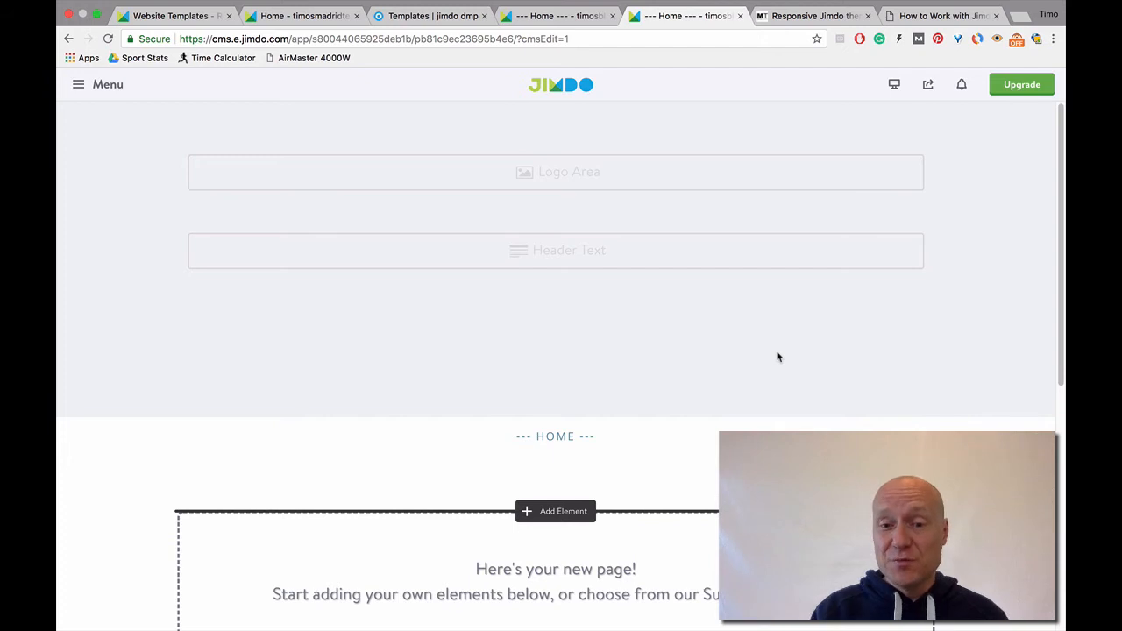
Add an empty text element to the blank site's home page and delete it again.
left_click_drag(1062, 287, 1058, 382)
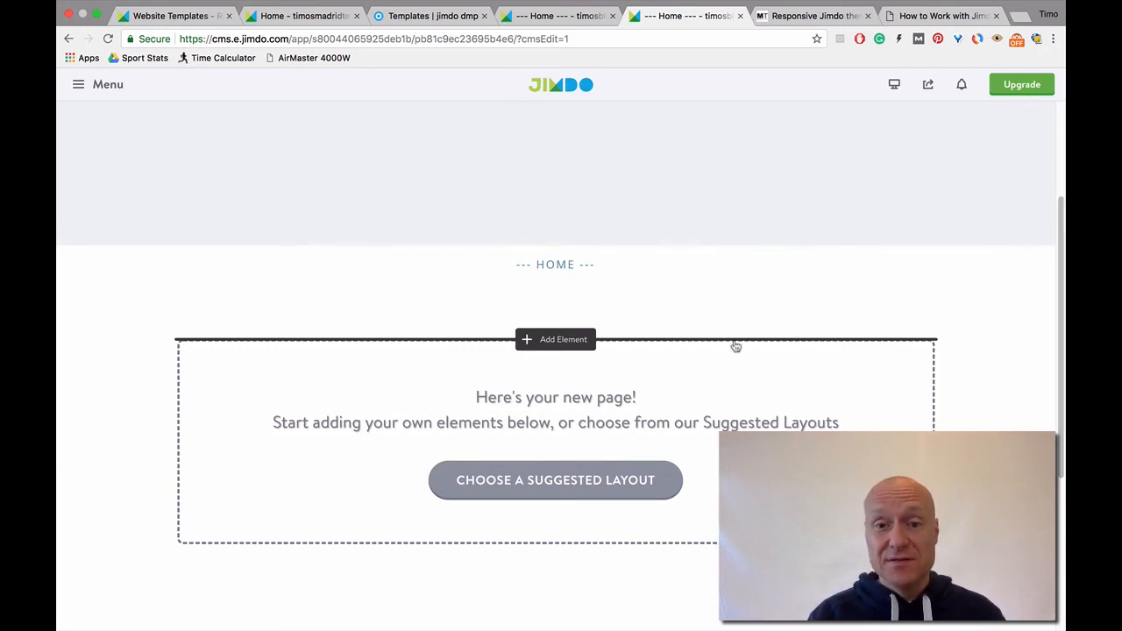
left_click(567, 339)
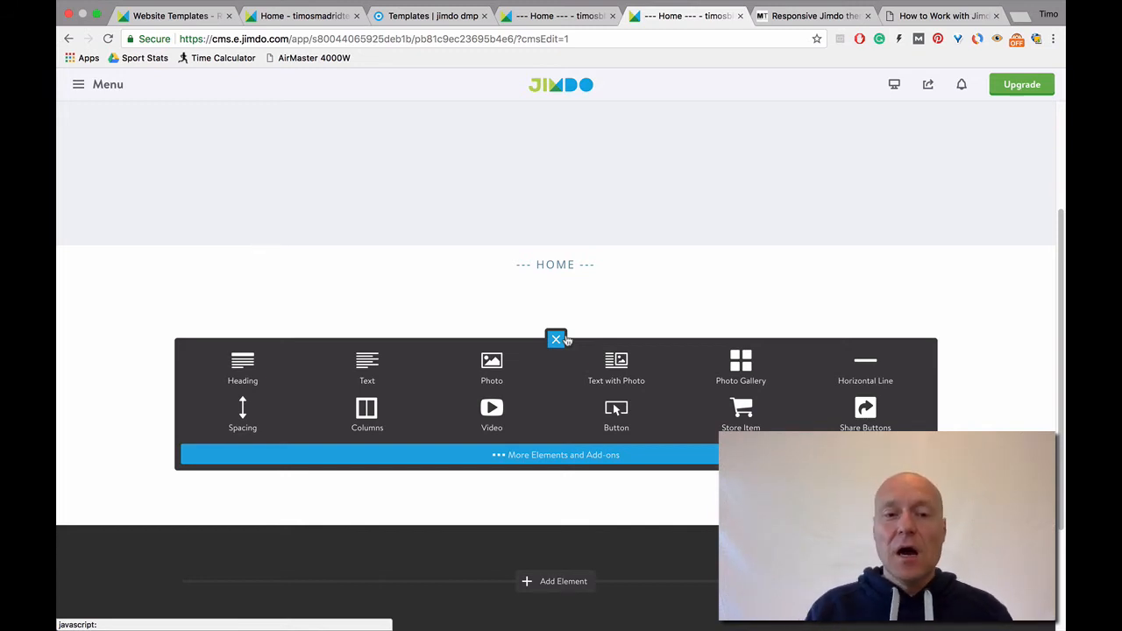
left_click(368, 361)
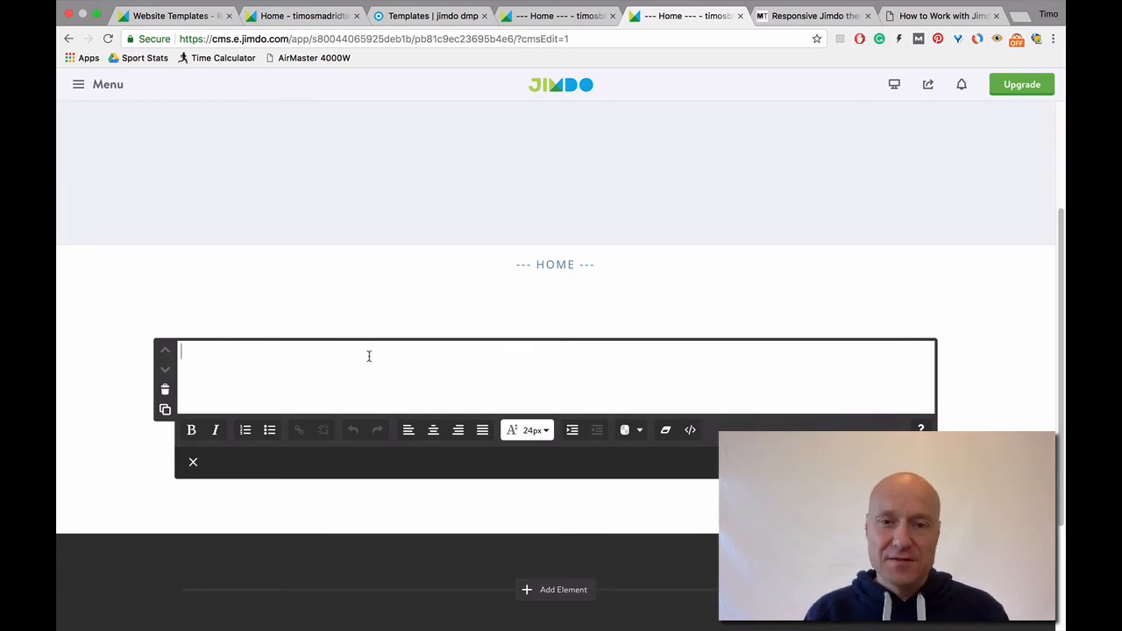
left_click(166, 389)
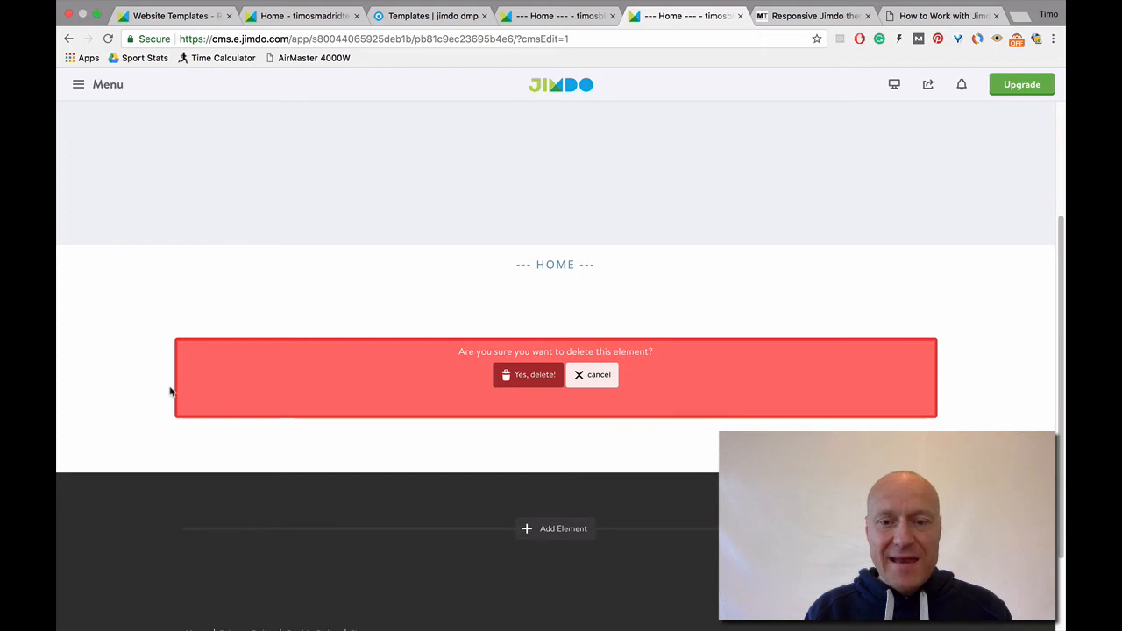
left_click(534, 378)
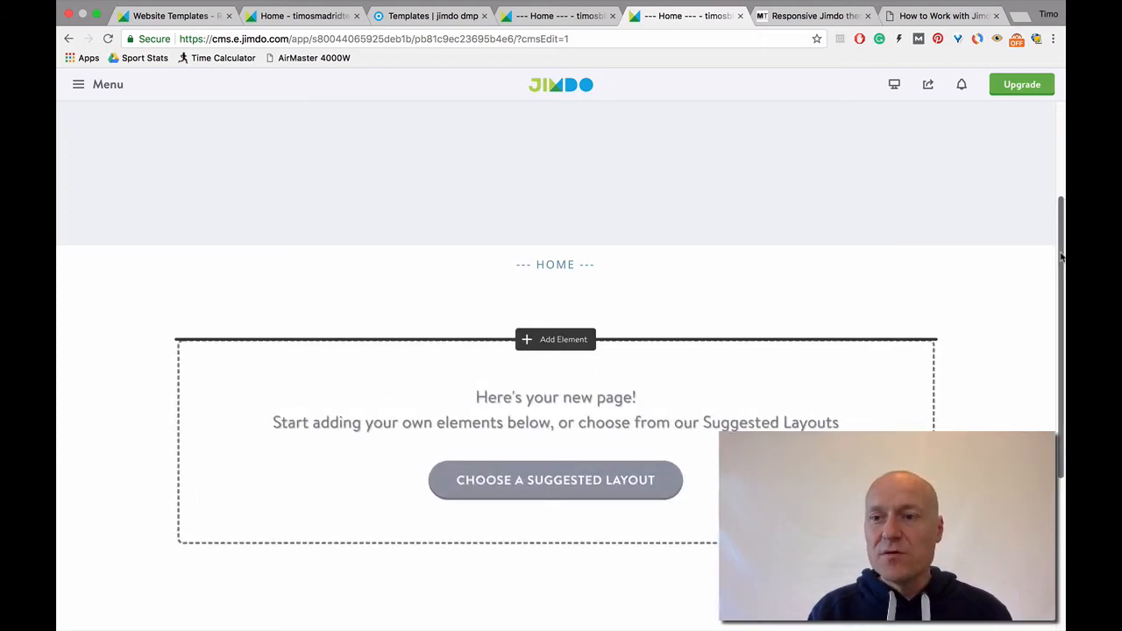
Apply the suggested Home layout with the meeting table photo to the blank page and look over the resulting content.
left_click_drag(1062, 261, 1061, 258)
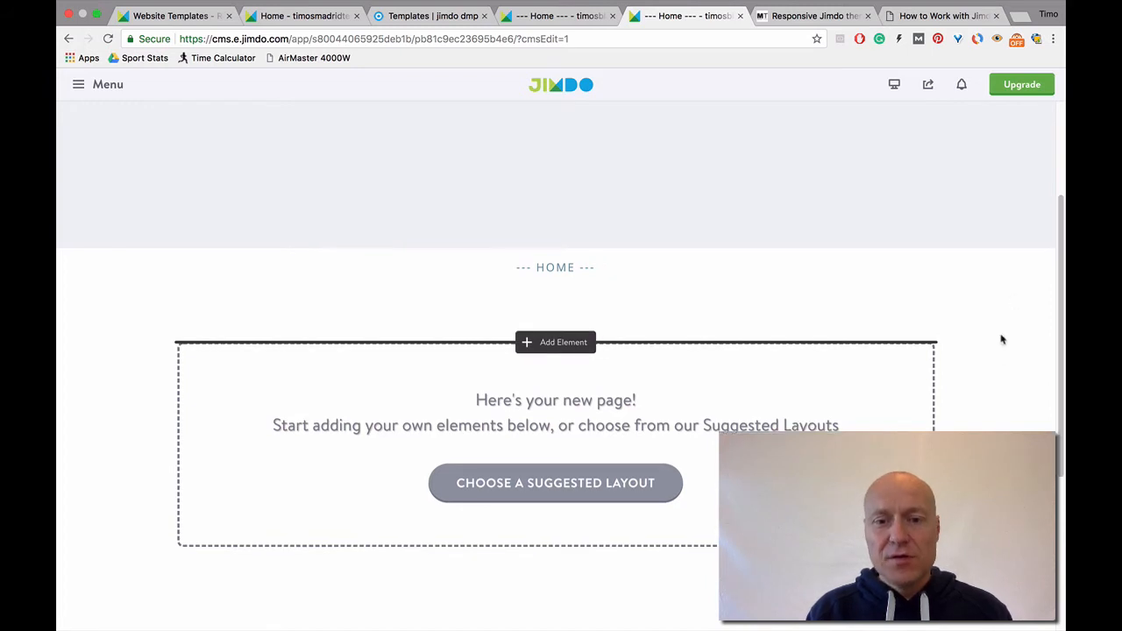
left_click(562, 498)
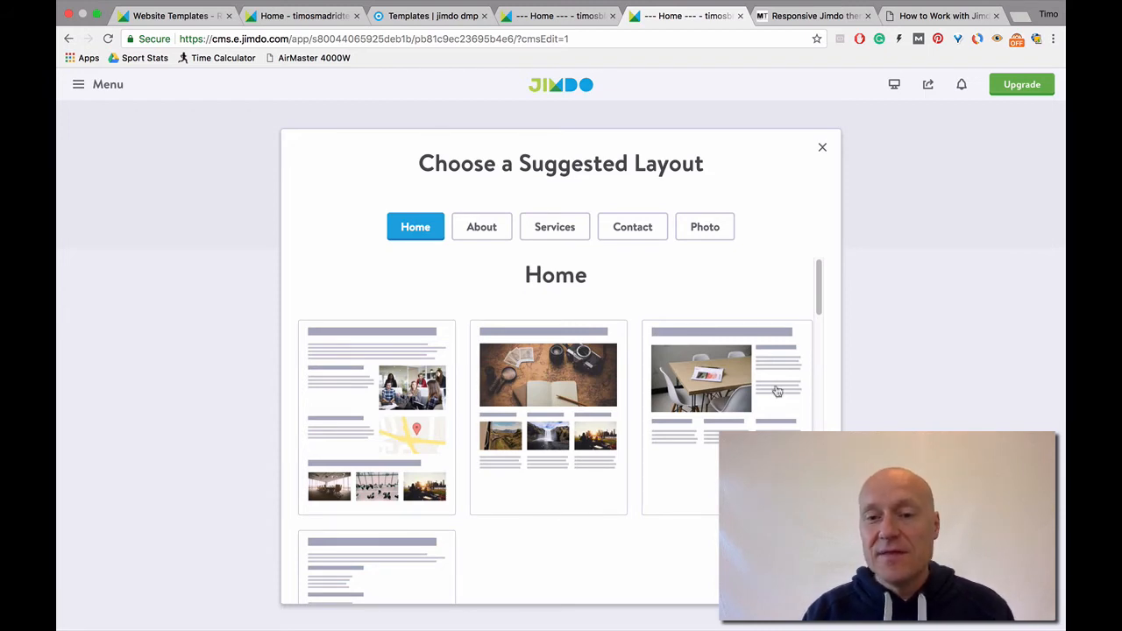
left_click_drag(820, 283, 846, 250)
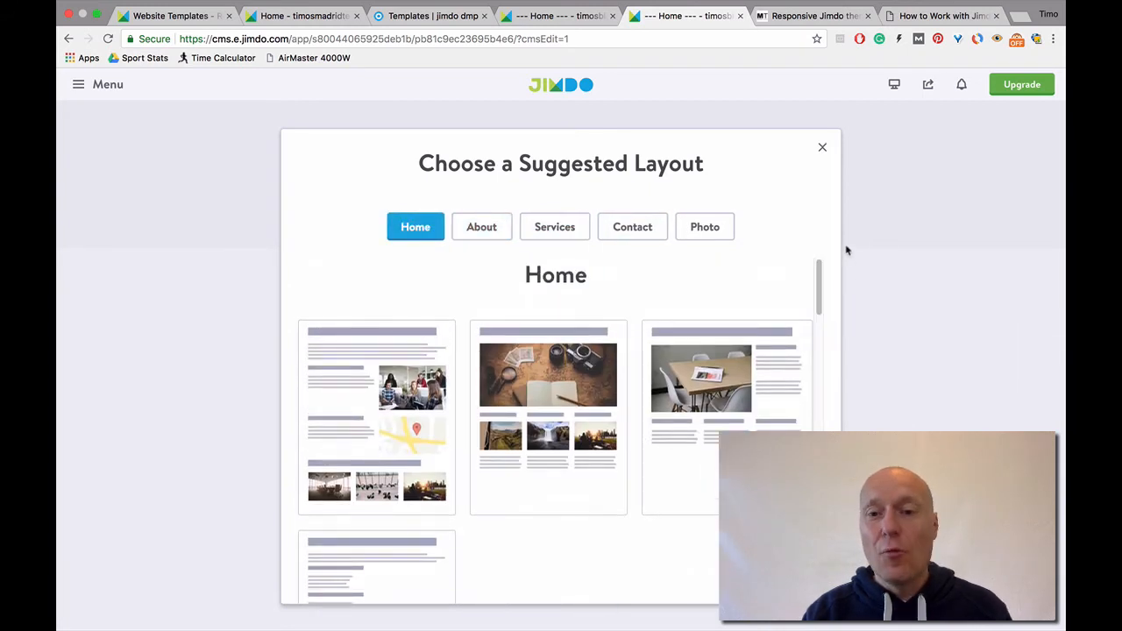
left_click(710, 406)
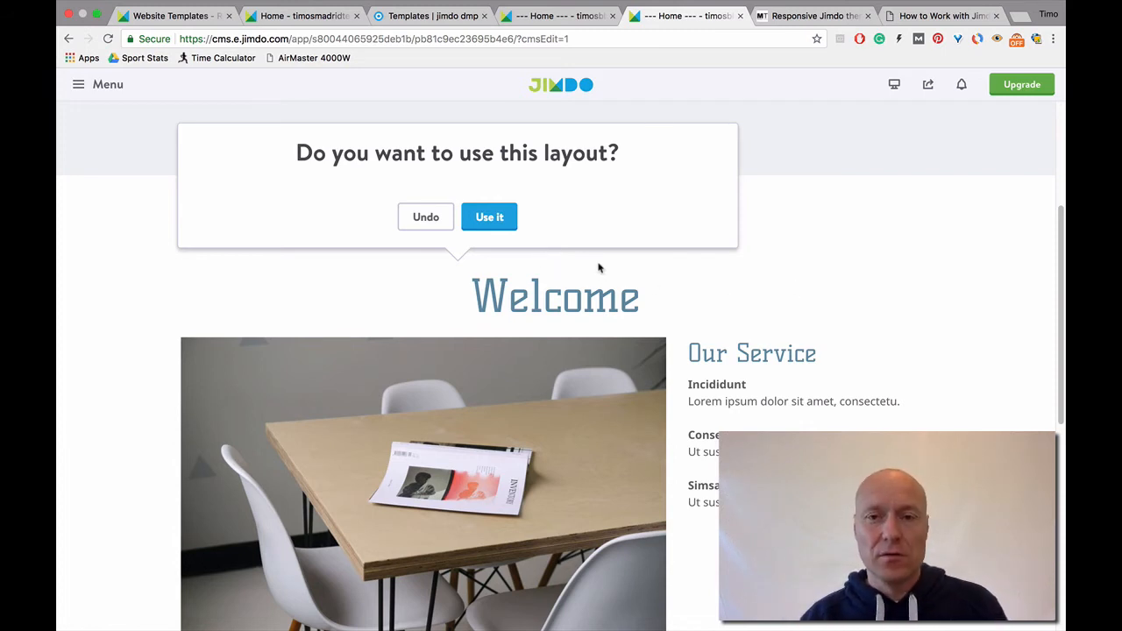
left_click(491, 219)
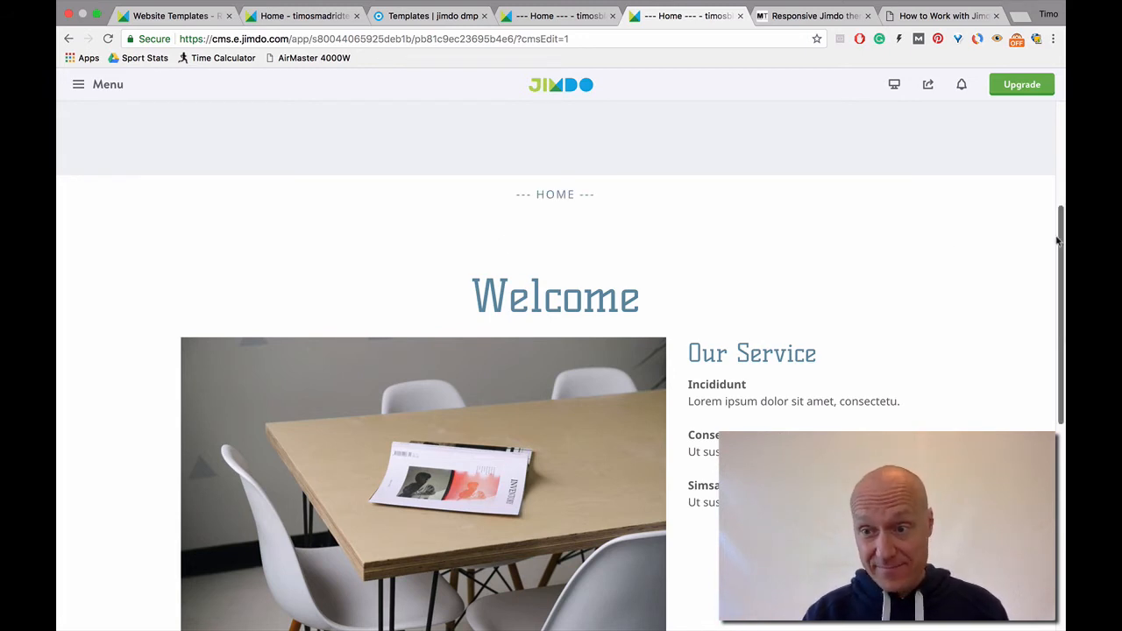
left_click_drag(1063, 242, 1062, 326)
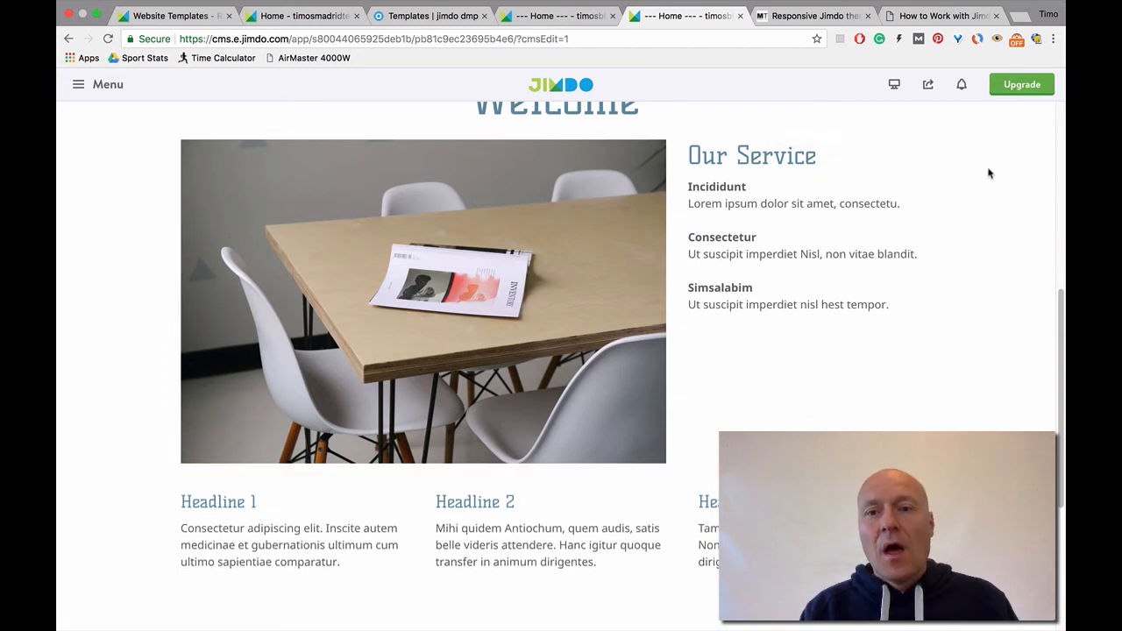
Log in again from the expired Custom Template page and open timosmadridtestsite.jimdofree.com from the dashboard for editing.
left_click(568, 17)
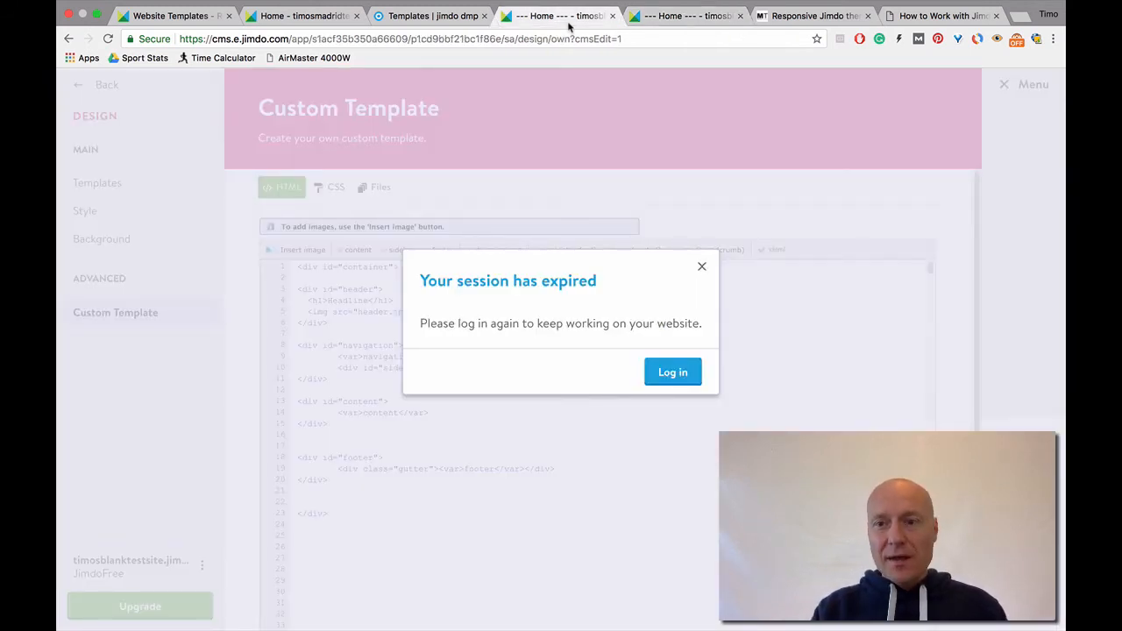
left_click(670, 375)
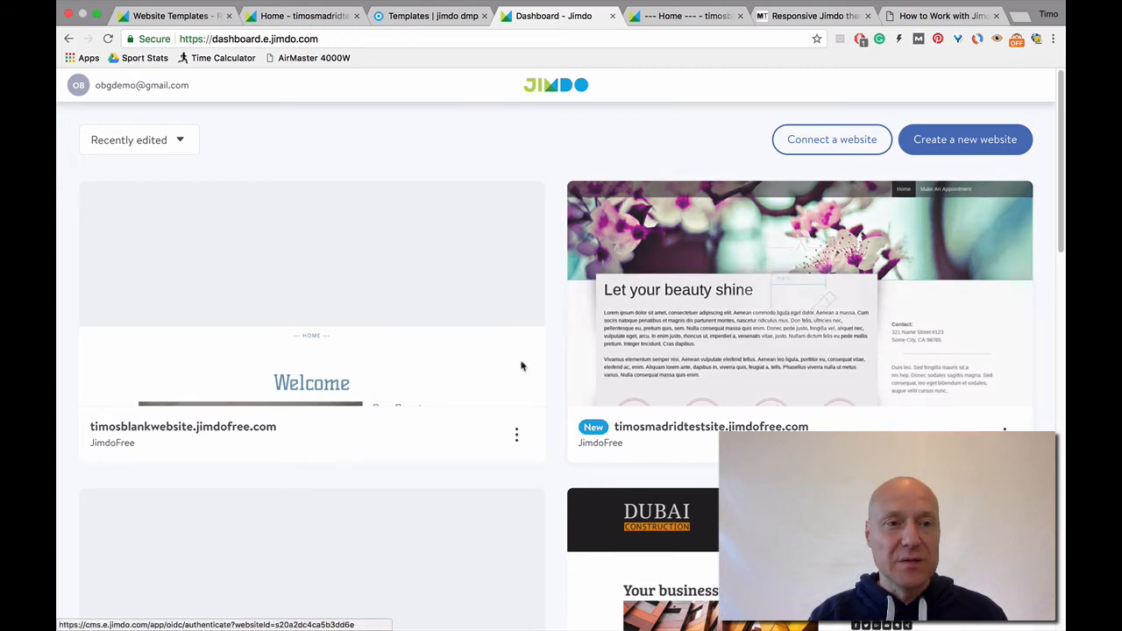
mouse_move(712, 289)
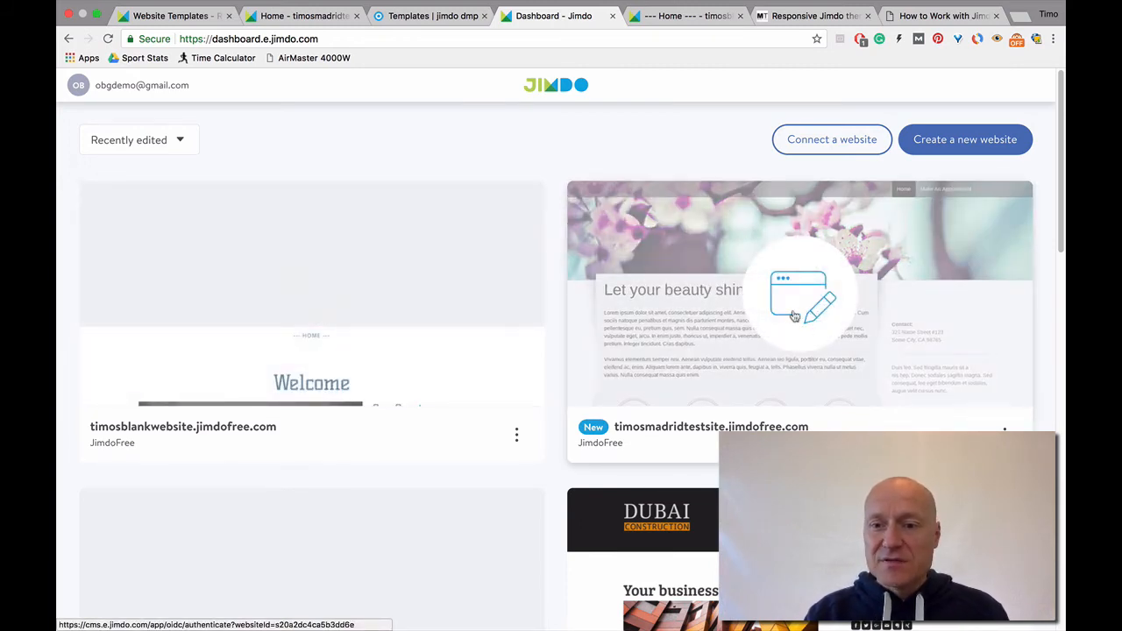
left_click(793, 316)
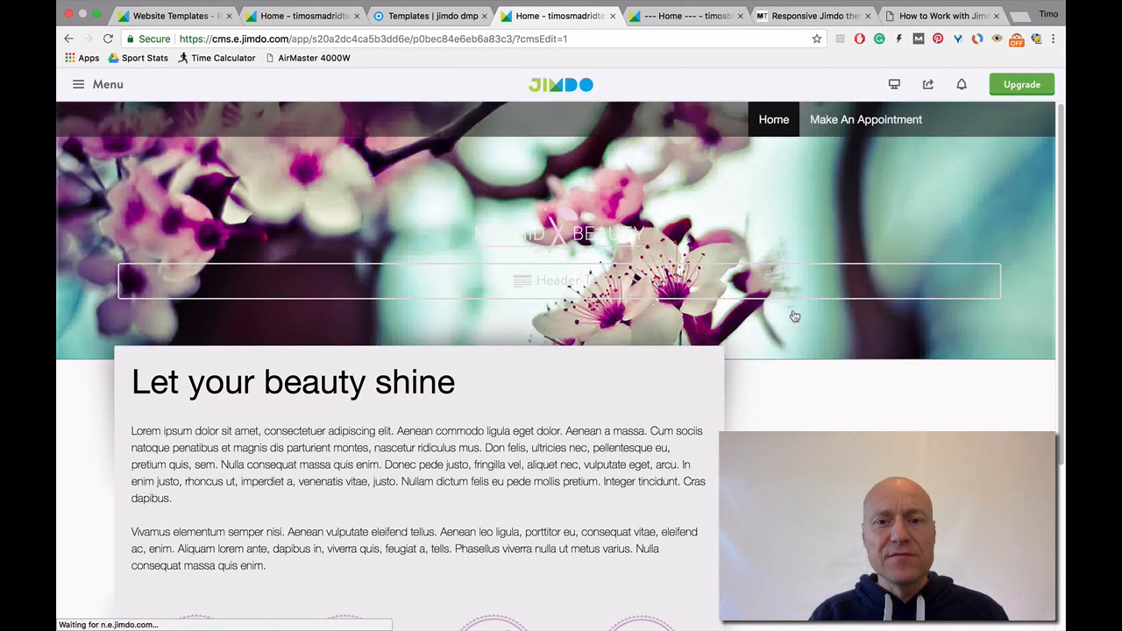
Open the Madrid test site's Custom Template settings in the design options and view the HTML code.
left_click(79, 87)
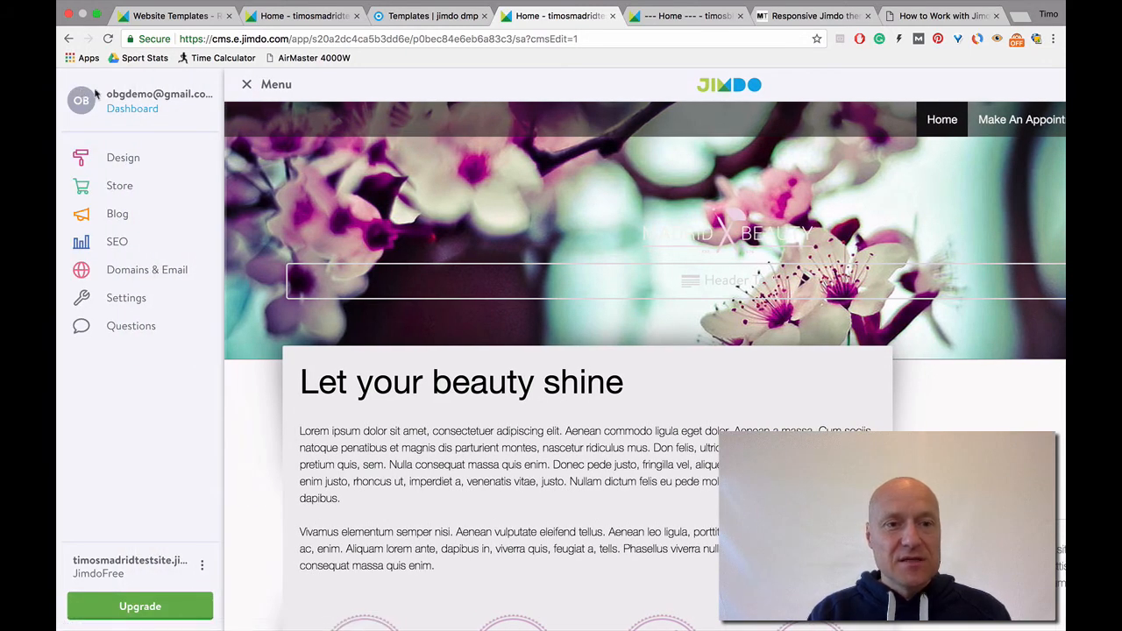
left_click(244, 86)
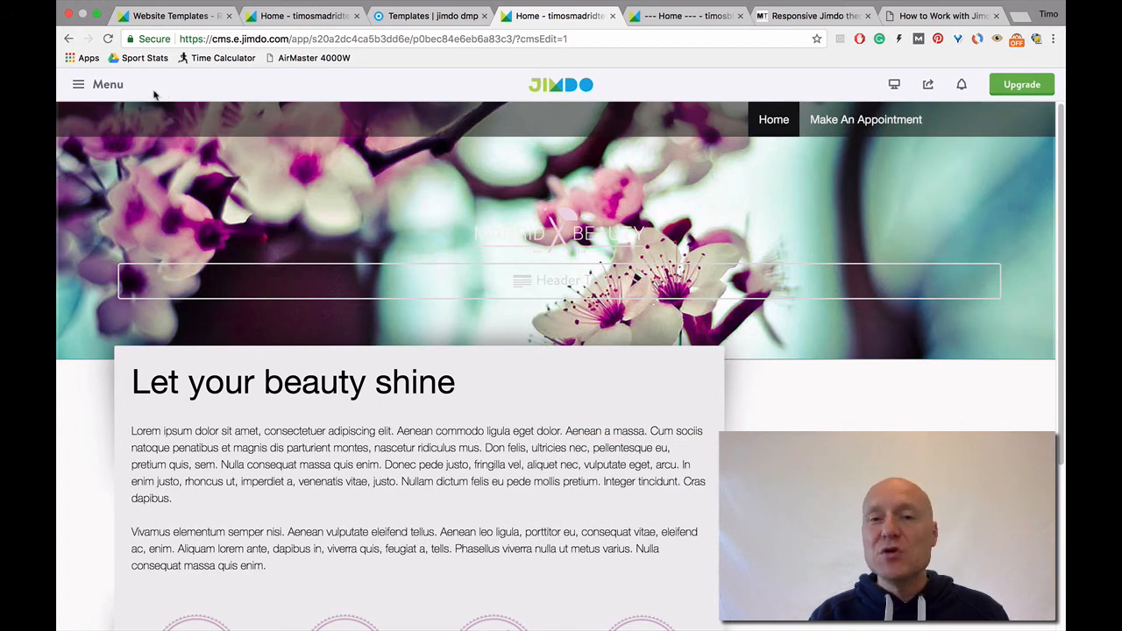
left_click(79, 85)
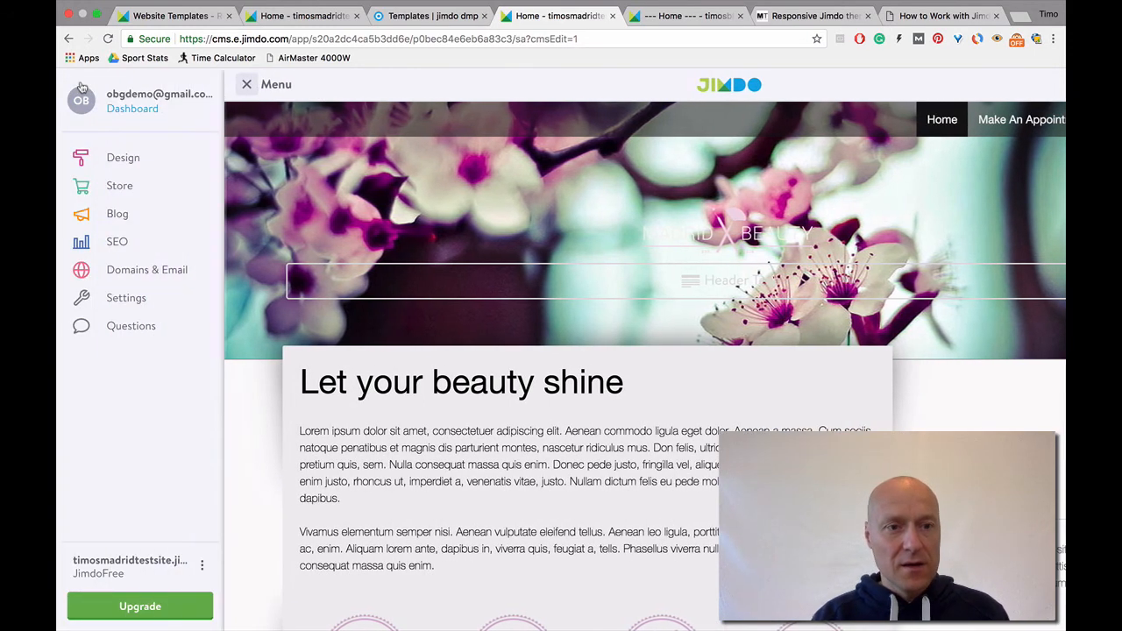
left_click(123, 159)
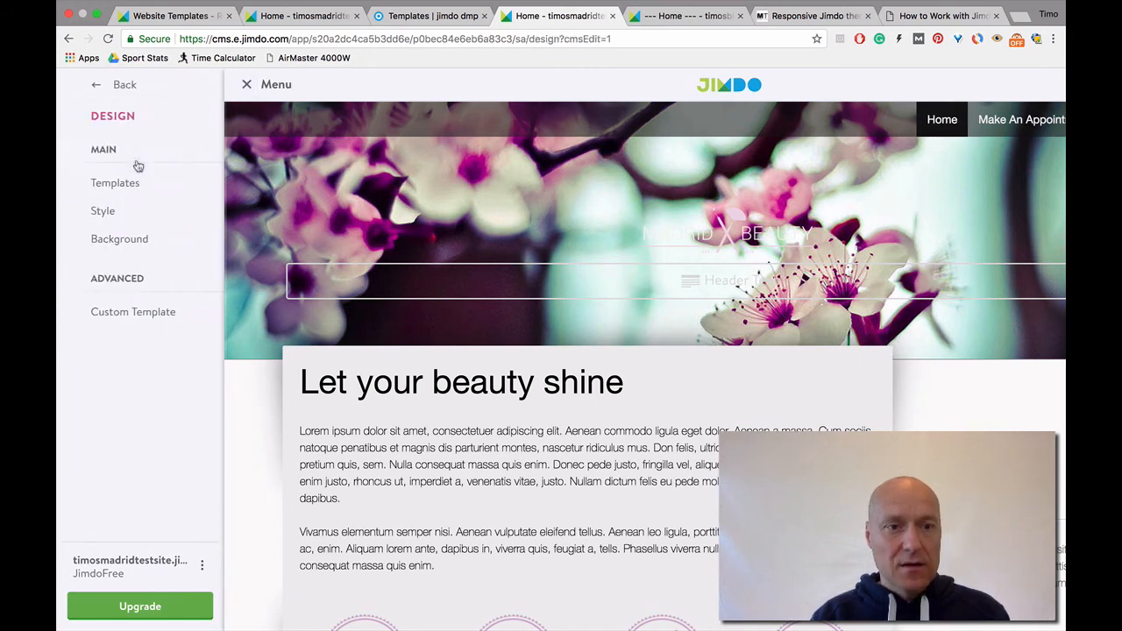
left_click(141, 317)
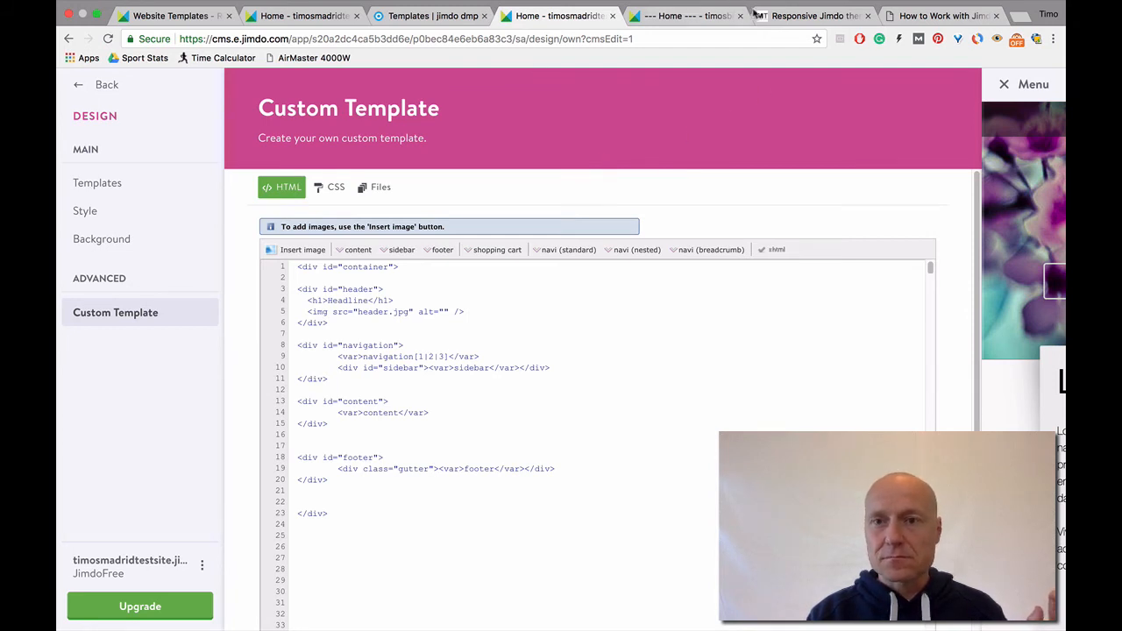
Return to the jimdo.design template page and reload it without the left-sidebar filter in its address.
left_click(690, 17)
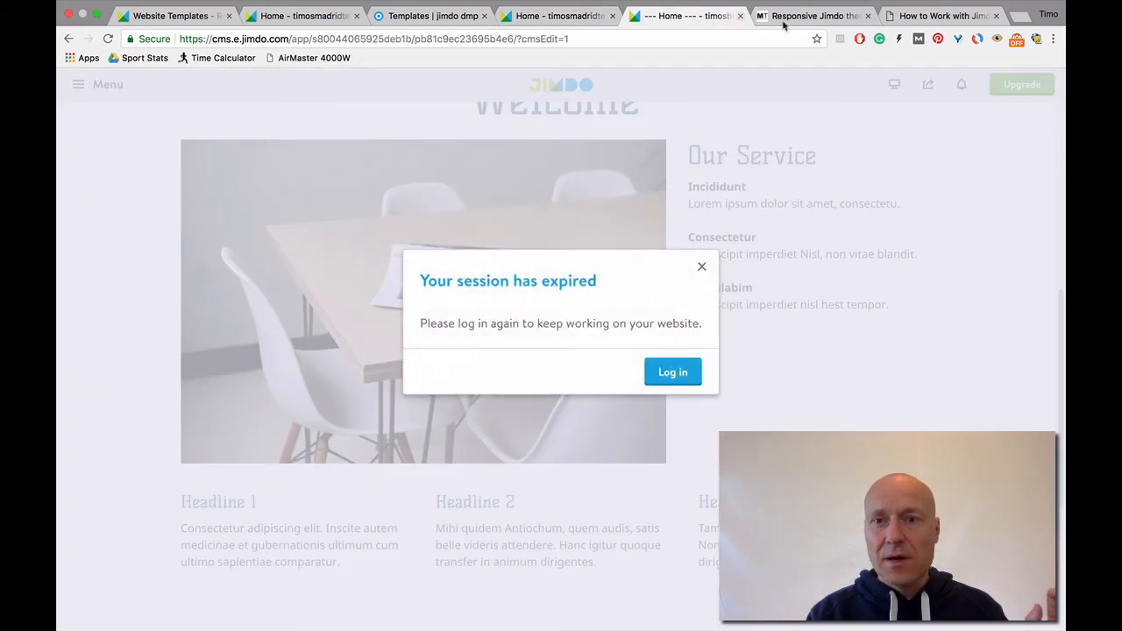
left_click(791, 17)
left_click(437, 37)
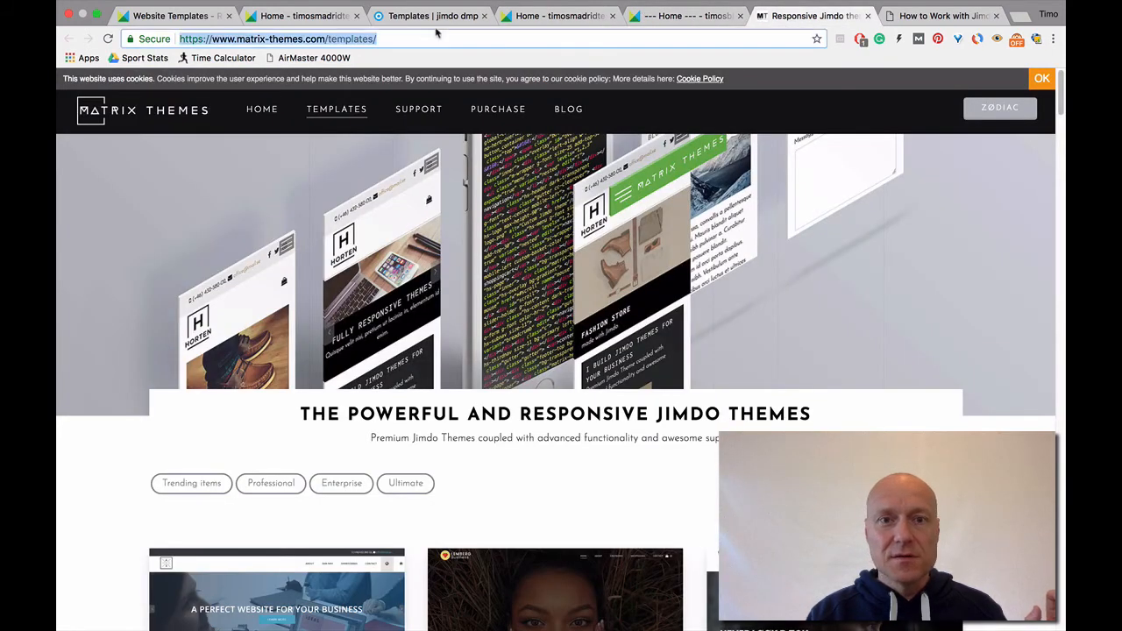
left_click(441, 18)
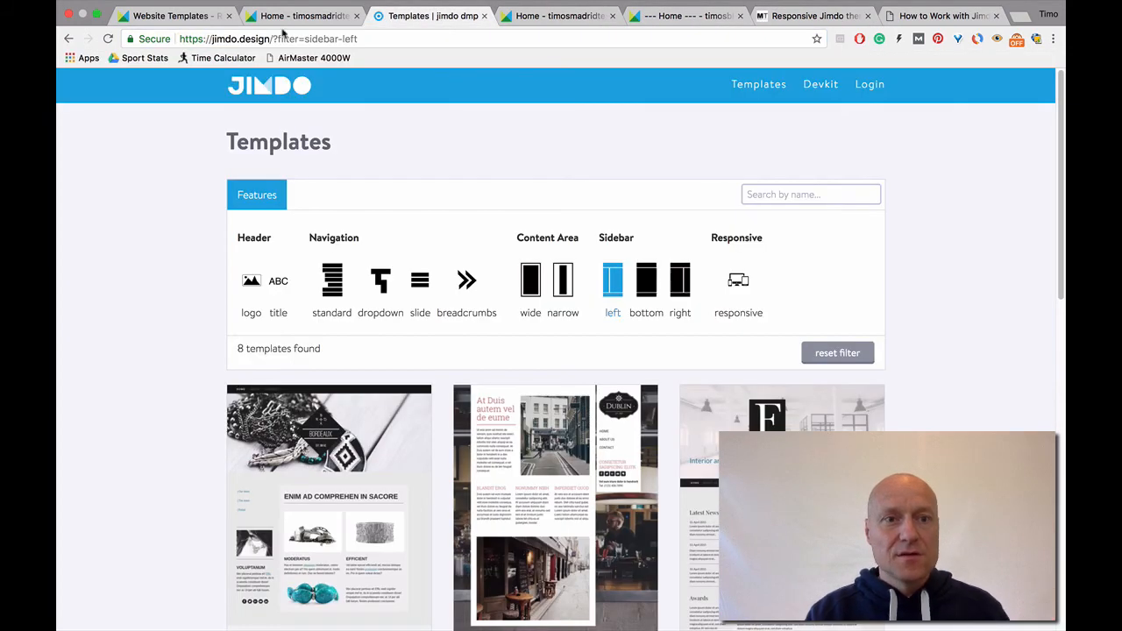
left_click_drag(274, 40, 357, 40)
key("BackSpace")
key("Return")
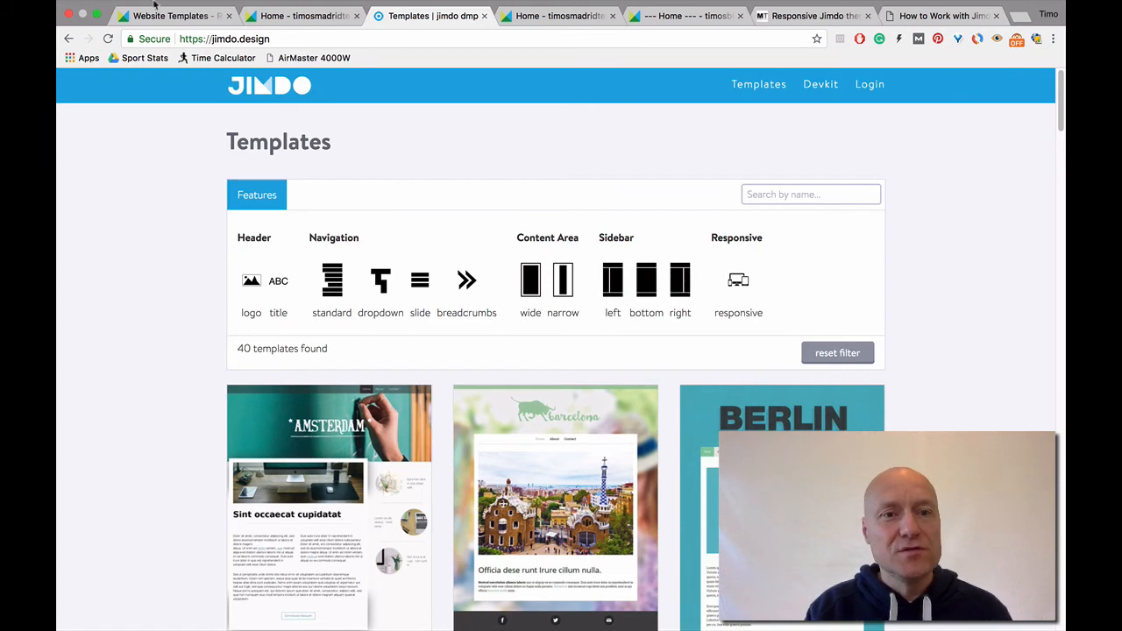
Log in again from the expired template gallery page and open timosmadridtestsite.jimdofree.com from the dashboard for editing.
left_click(281, 19)
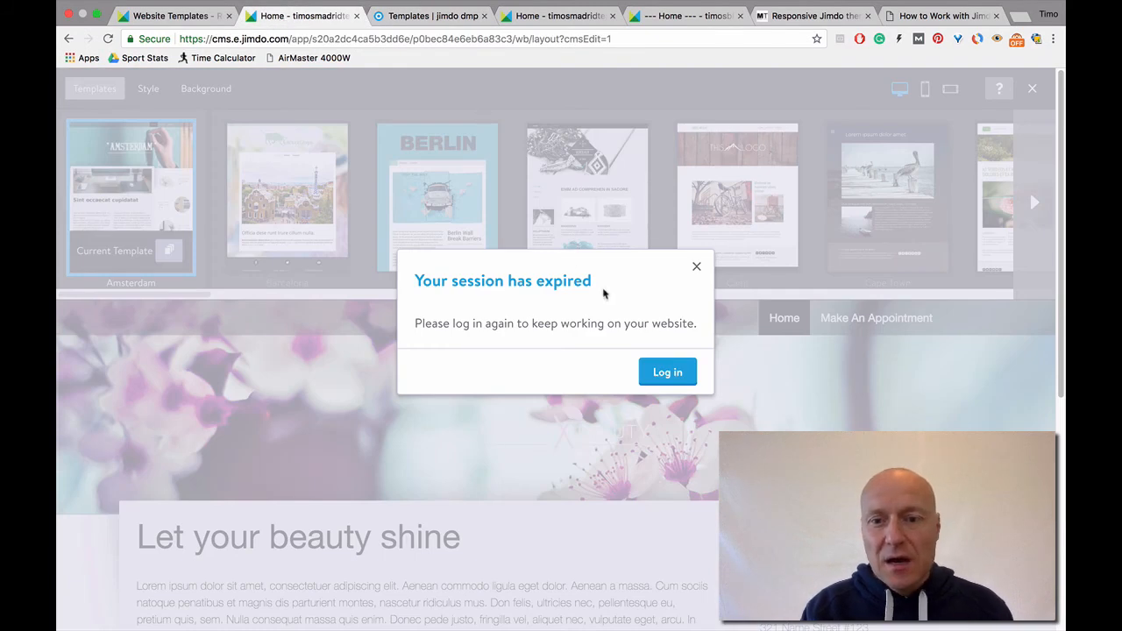
left_click(673, 371)
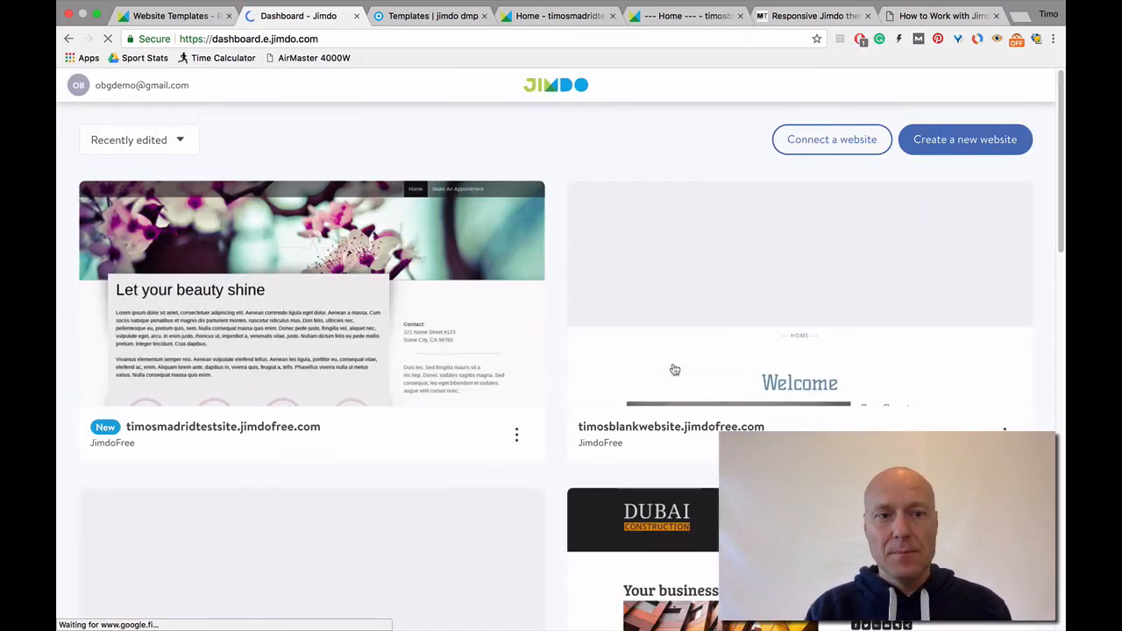
mouse_move(172, 311)
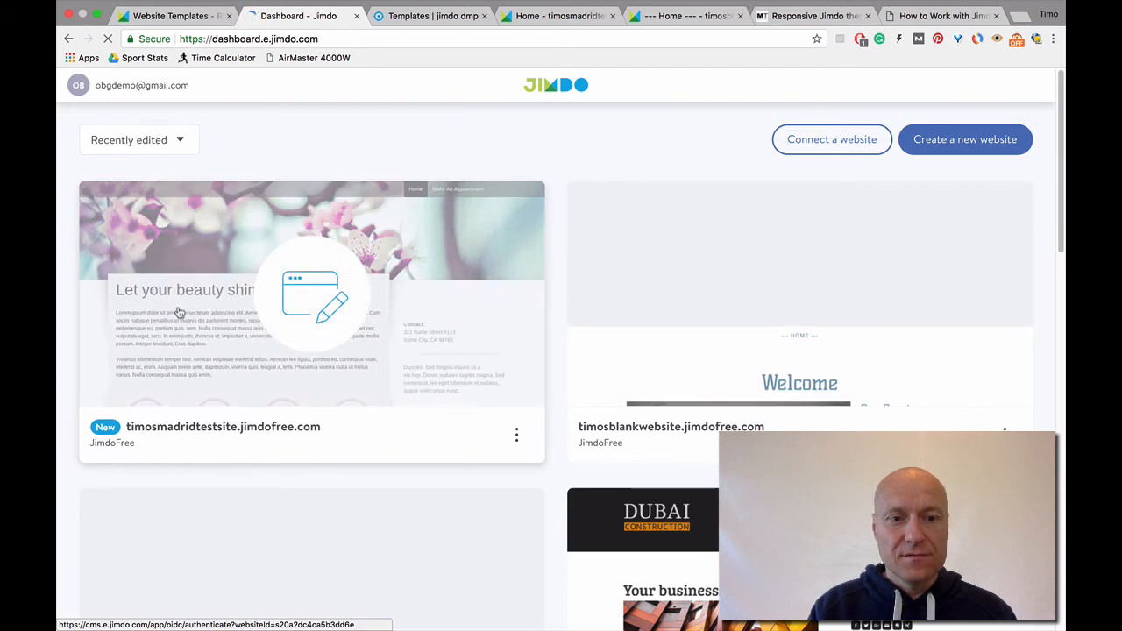
left_click(288, 314)
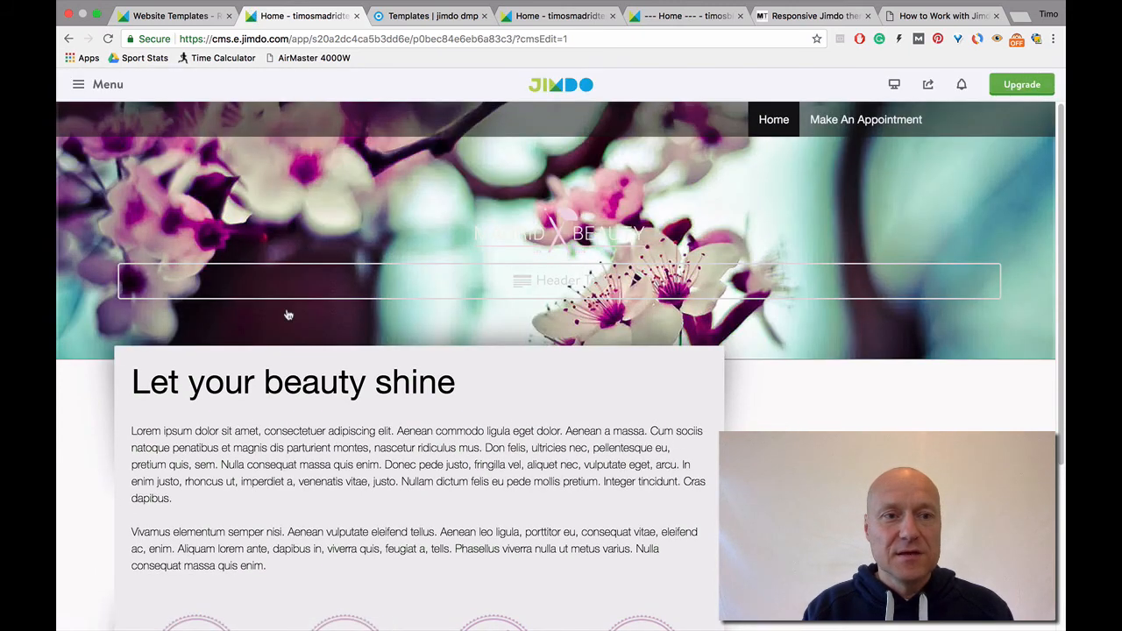
Open the Madrid test site's template gallery, go to its end and follow the "Find the perfect template" link.
left_click(78, 87)
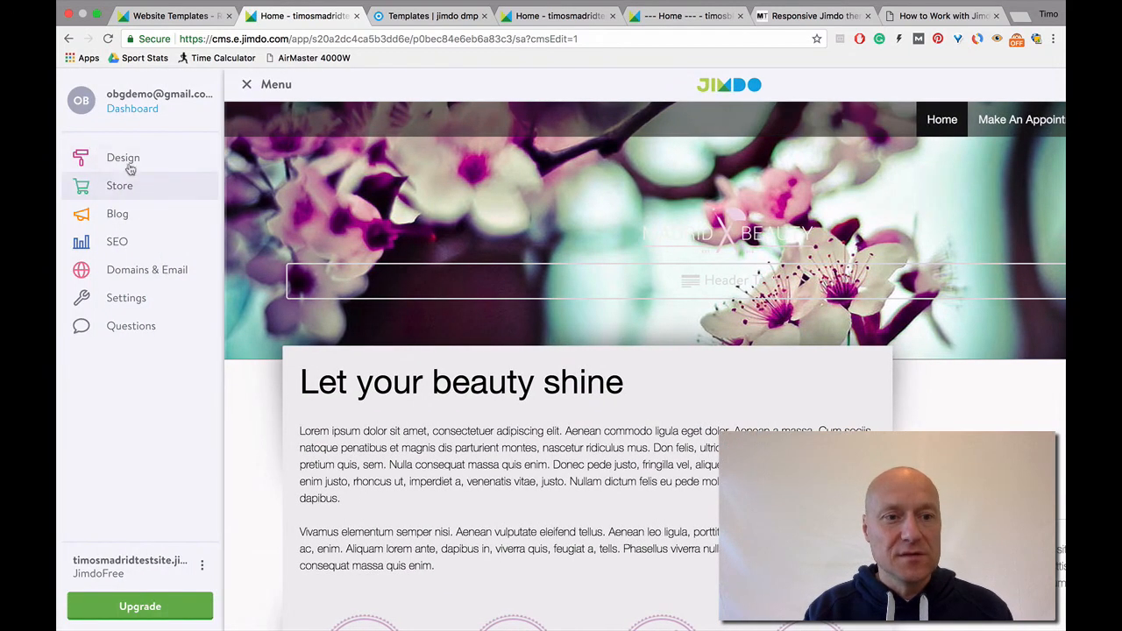
left_click(130, 166)
left_click(125, 181)
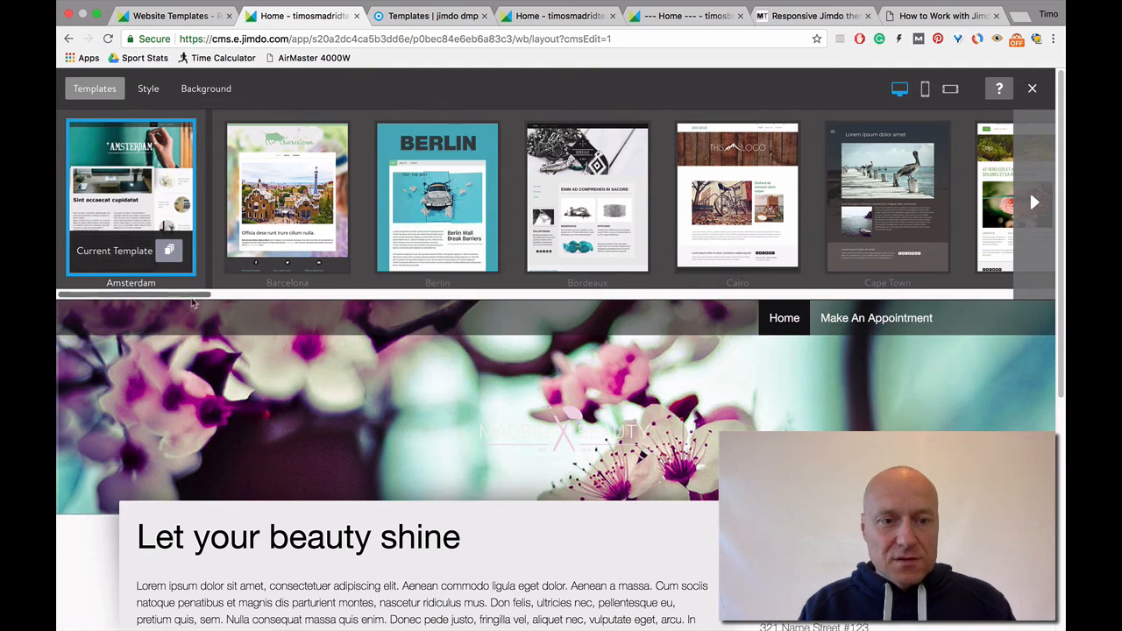
left_click_drag(186, 296, 1034, 296)
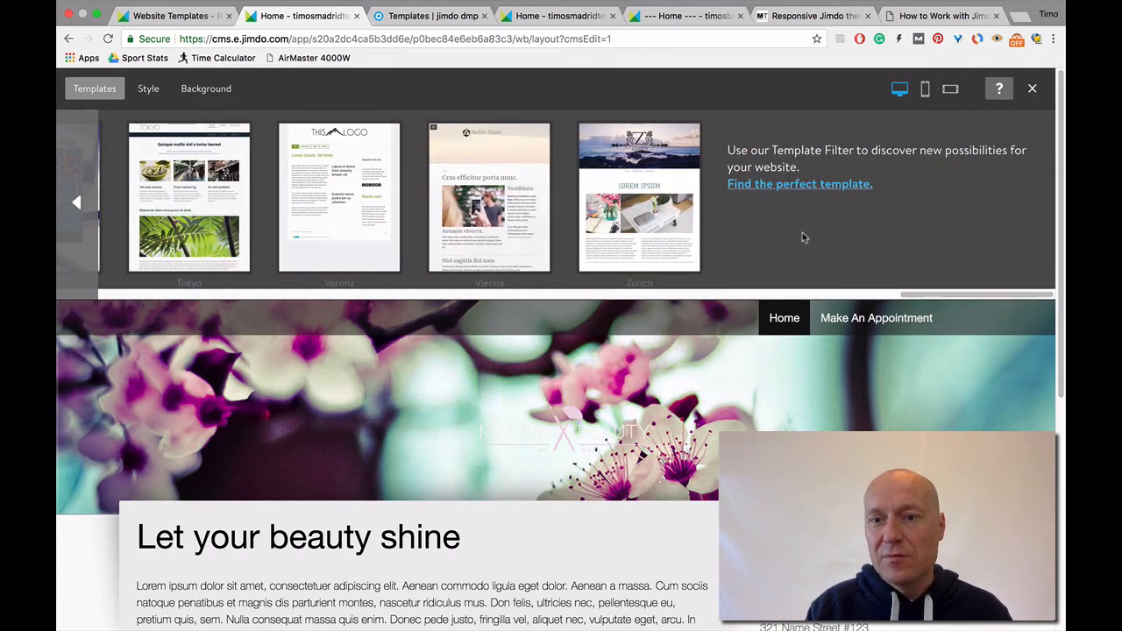
left_click(793, 194)
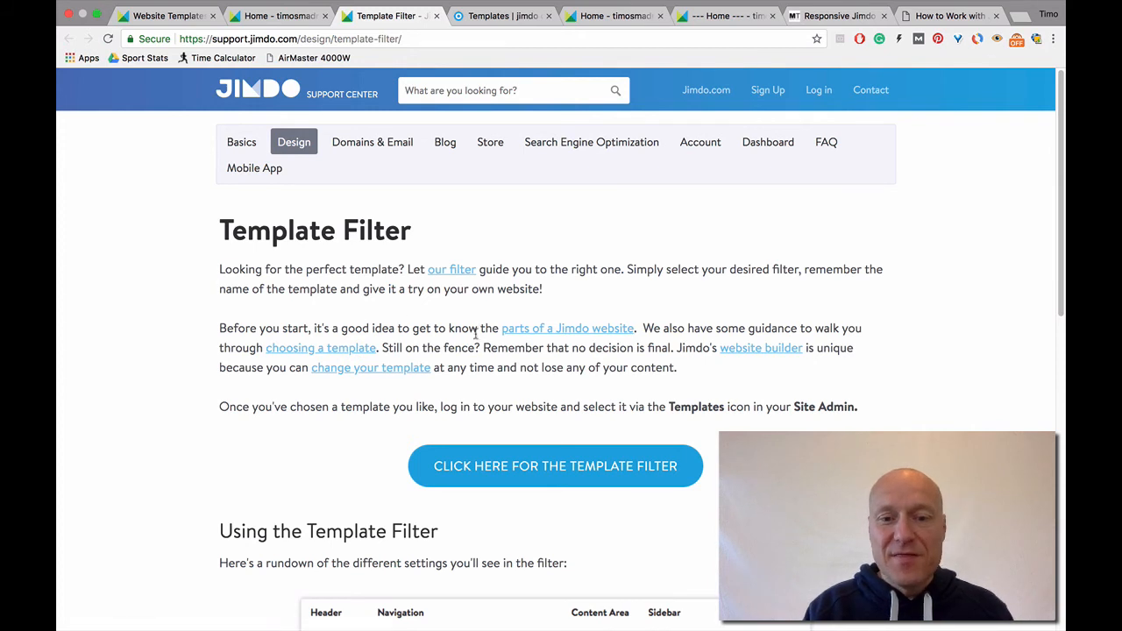
Open the template filter from the support article, close the duplicate page and return to the already open jimdo.design page.
left_click(570, 481)
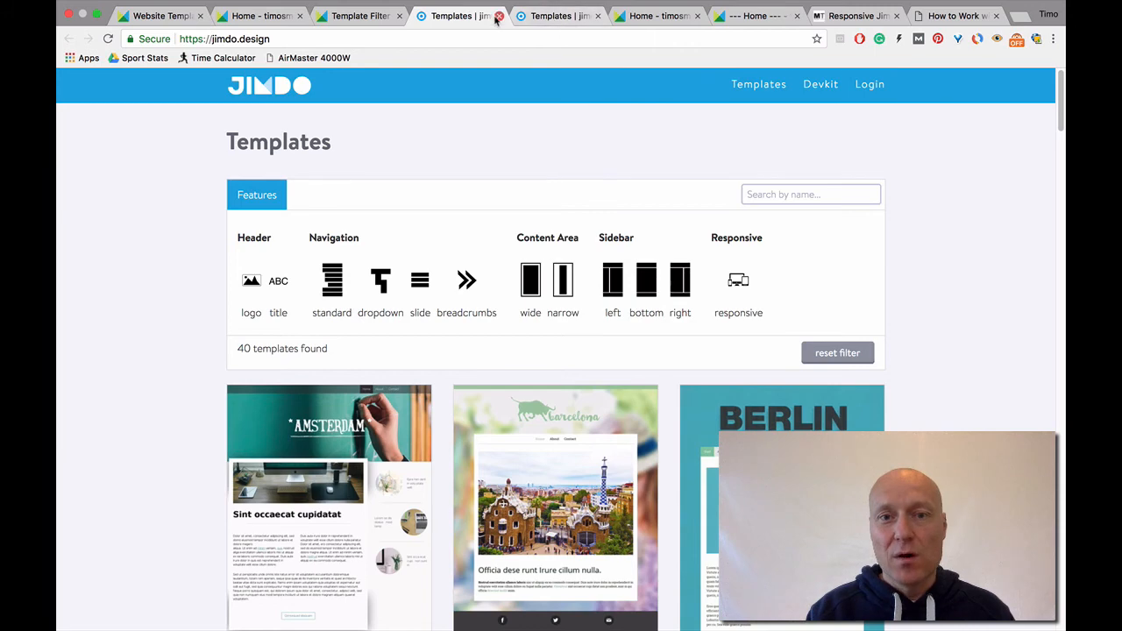
left_click(498, 16)
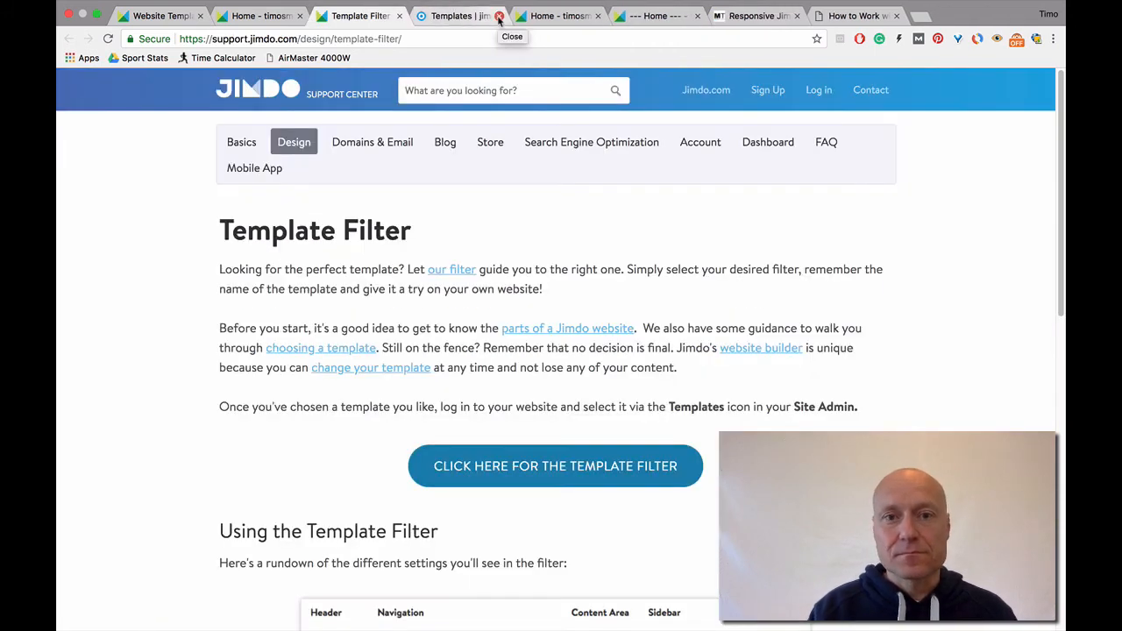
left_click(473, 16)
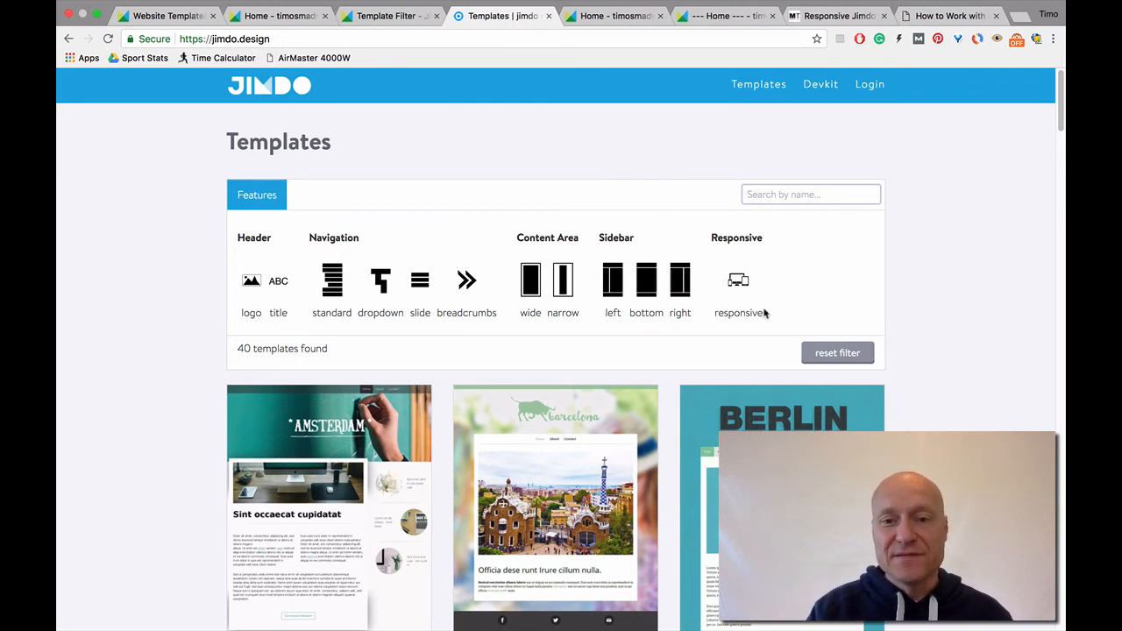
Filter the Jimdo templates by left sidebar and breadcrumbs navigation.
left_click(613, 282)
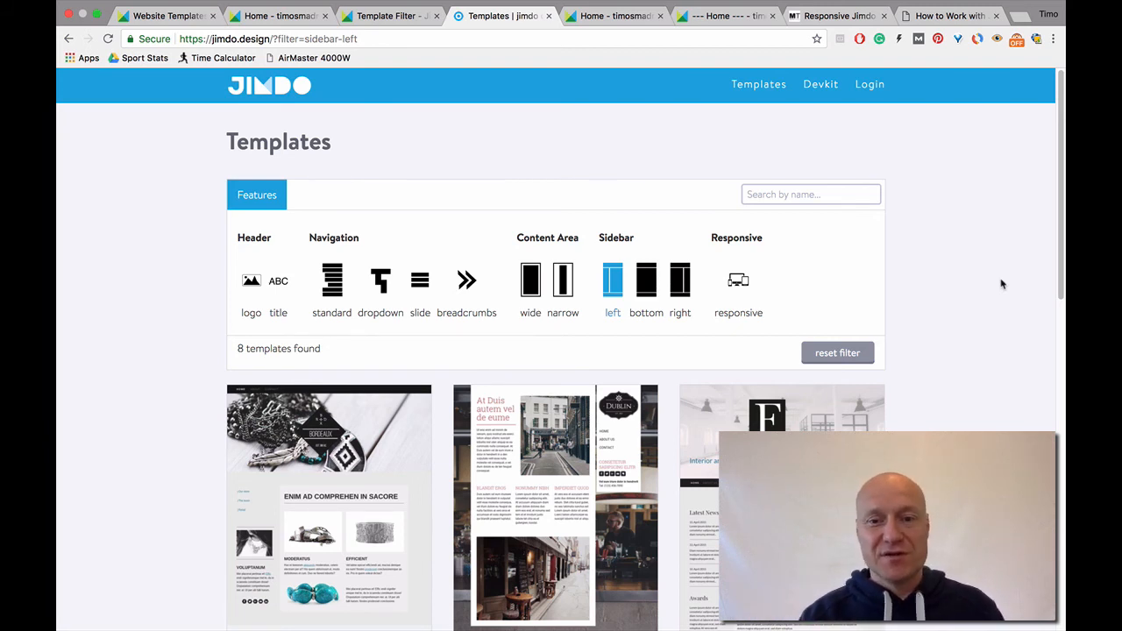
mouse_move(1058, 229)
left_mouse_down()
mouse_move(1061, 548)
mouse_move(1059, 221)
left_mouse_up()
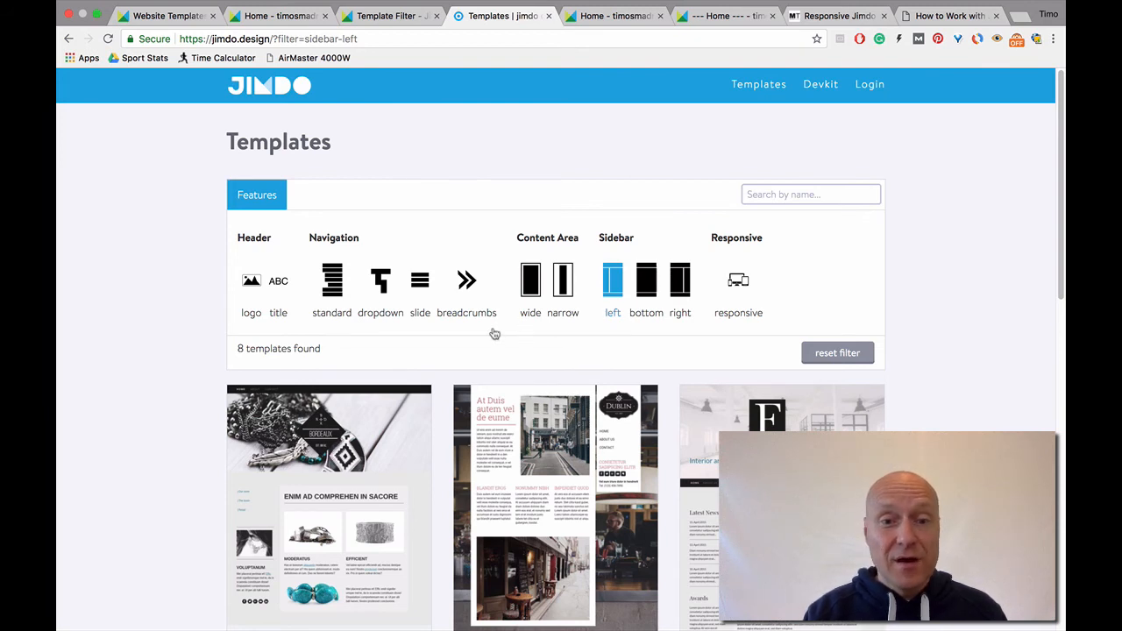
left_click(453, 314)
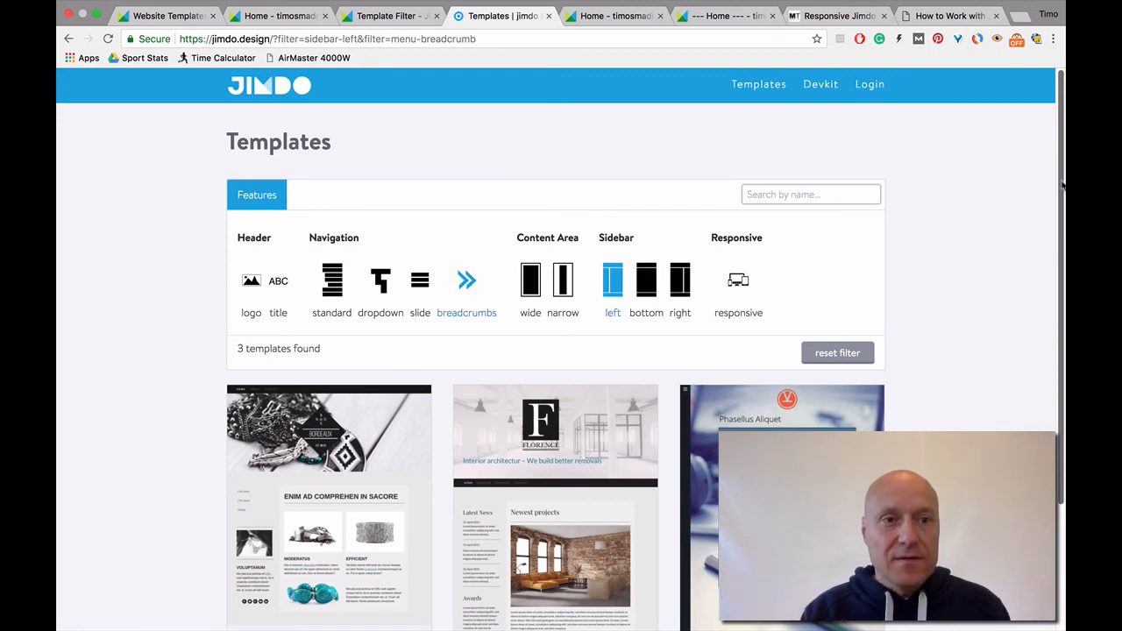
Look over Jimdo's own website templates and the Matrix Themes page of third-party Jimdo themes down to its core features.
left_click(185, 16)
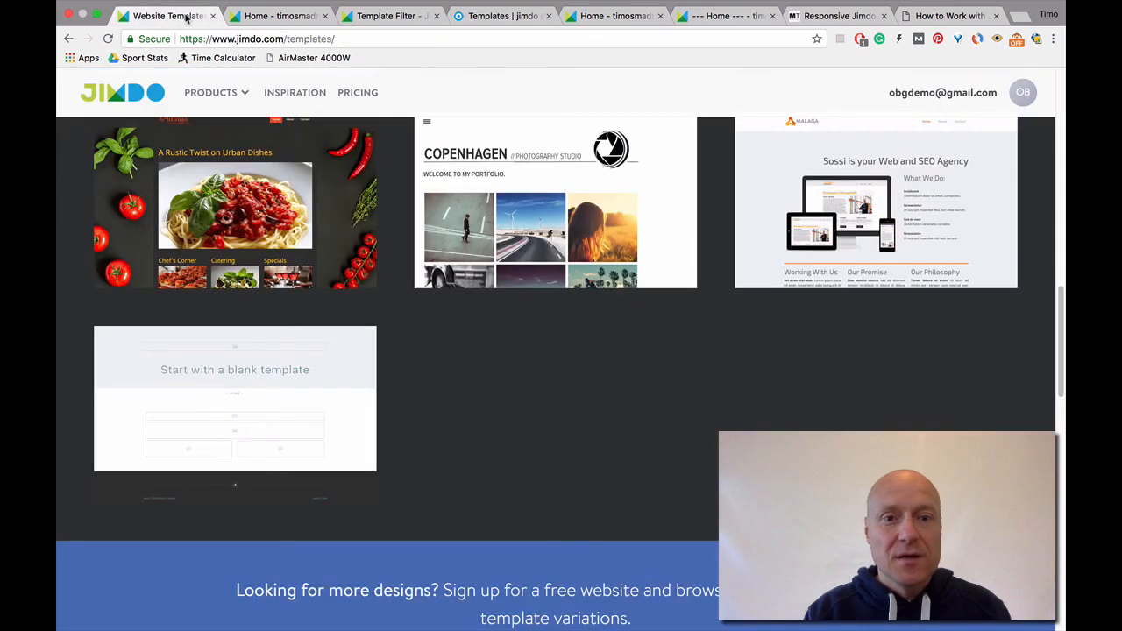
left_click_drag(1060, 306, 1064, 117)
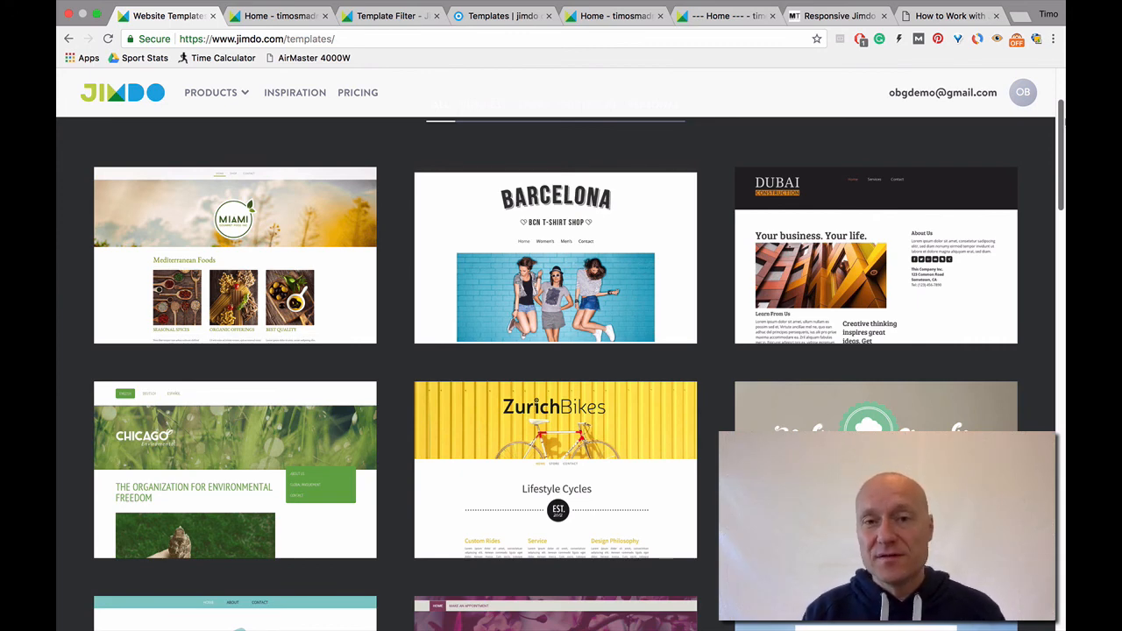
left_click(817, 18)
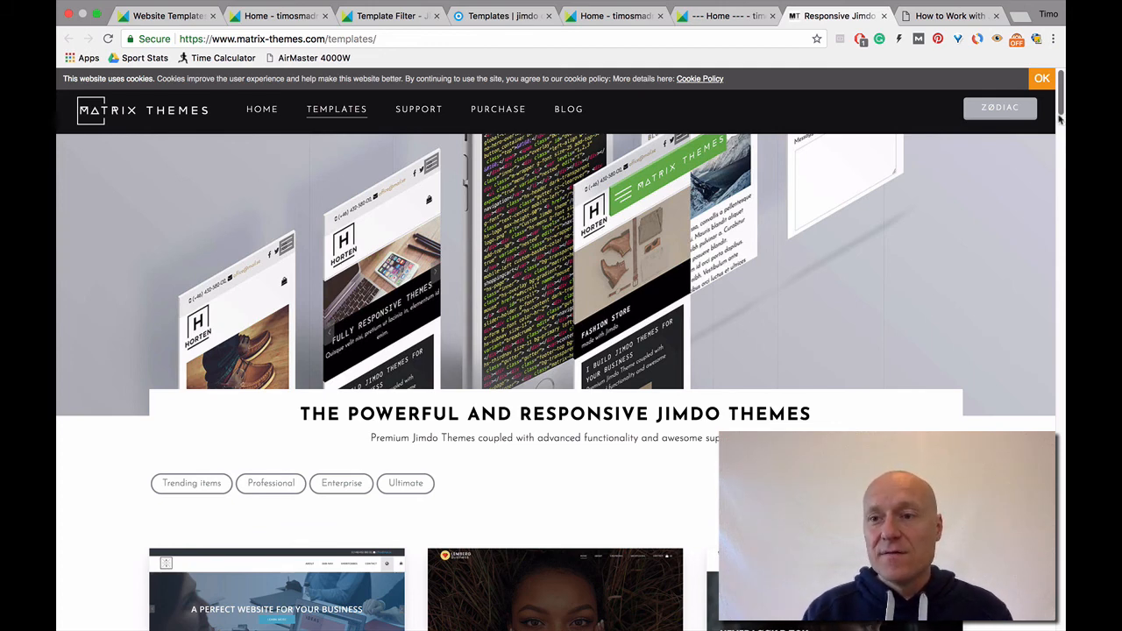
left_click_drag(1060, 109, 1062, 352)
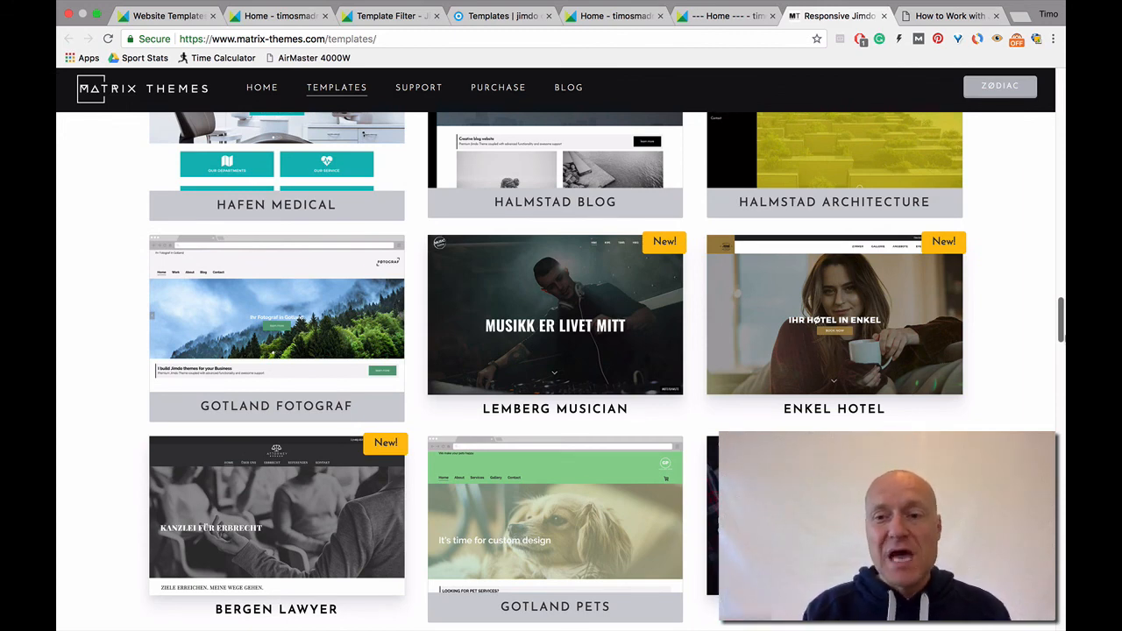
left_click_drag(1062, 342, 1059, 577)
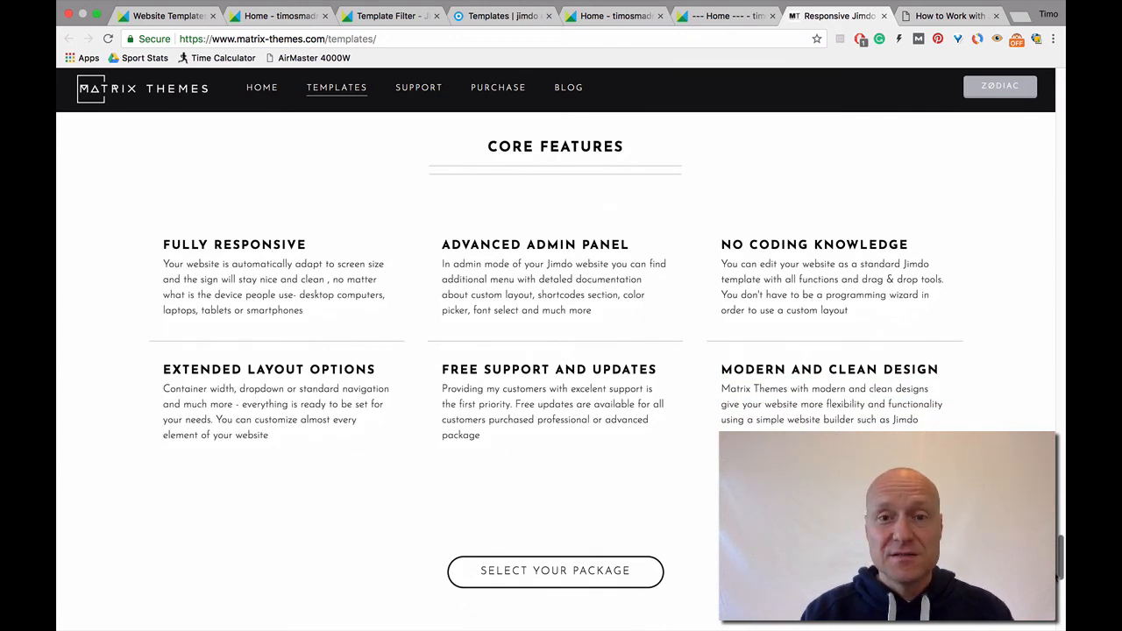
left_click_drag(1059, 577, 1058, 92)
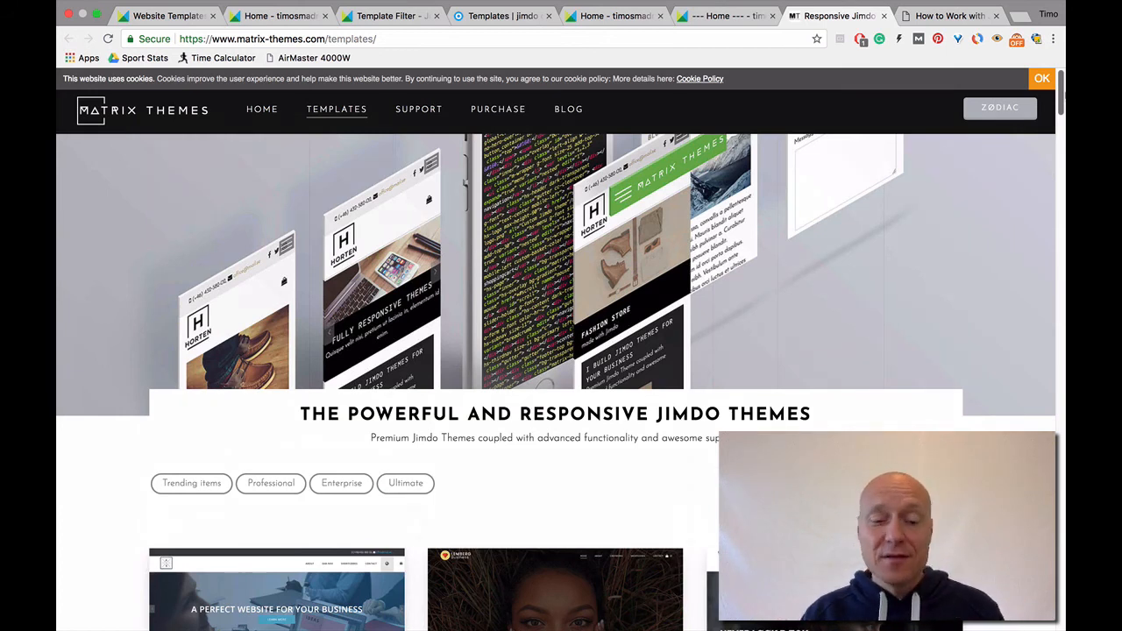
Switch to the Keynote outline slide "How to Work with Jimdo Templates".
key("super+Tab")
key("super+Tab")
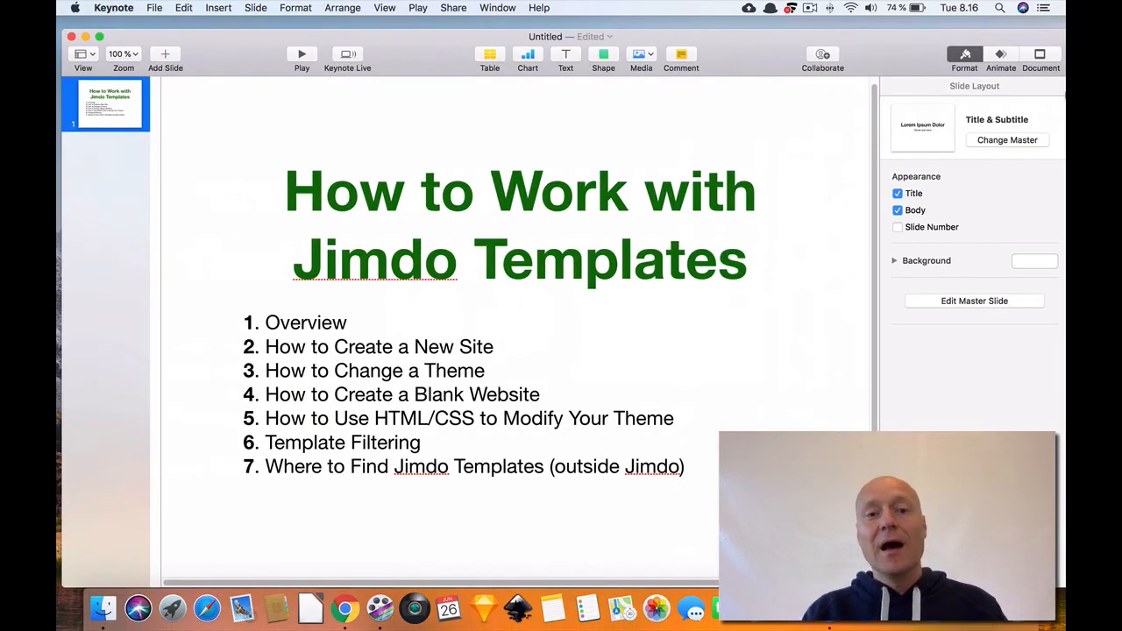